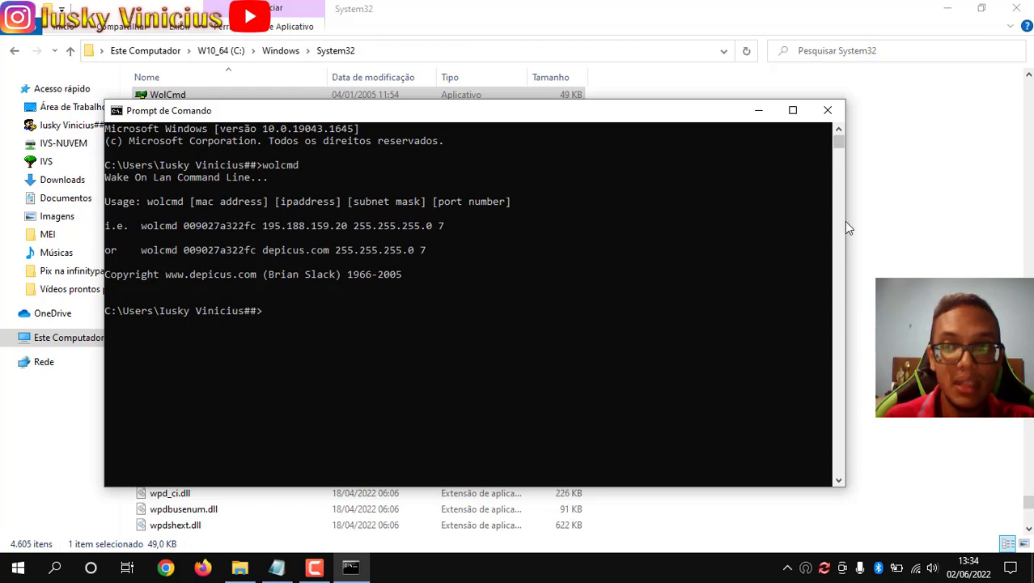
- Close the Command Prompt and the System32 folder, and switch to the Notepad note containing the wolcmd command
{"action": "left_click", "coordinate": [827, 111]}
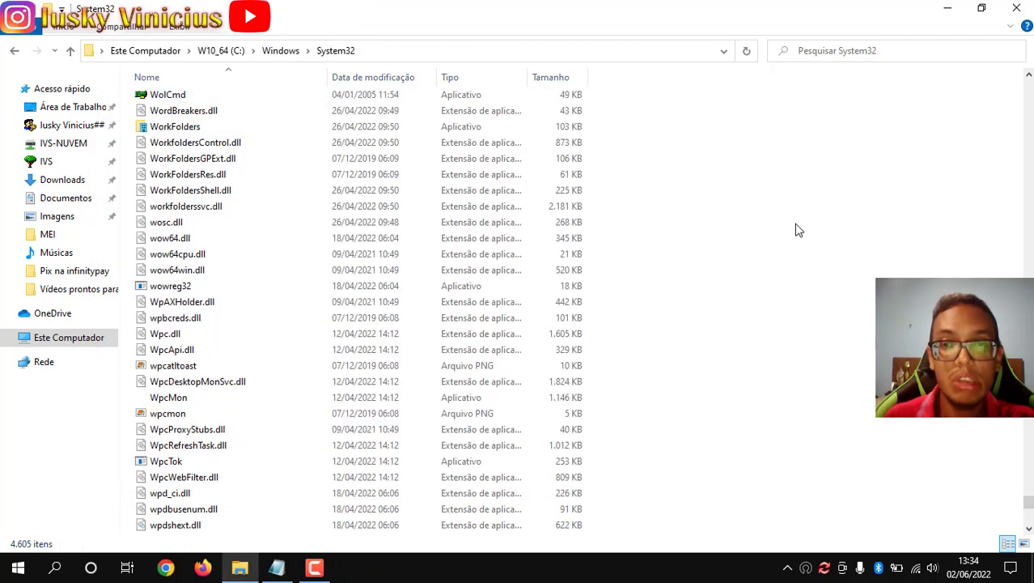
{"action": "left_click", "coordinate": [1016, 8]}
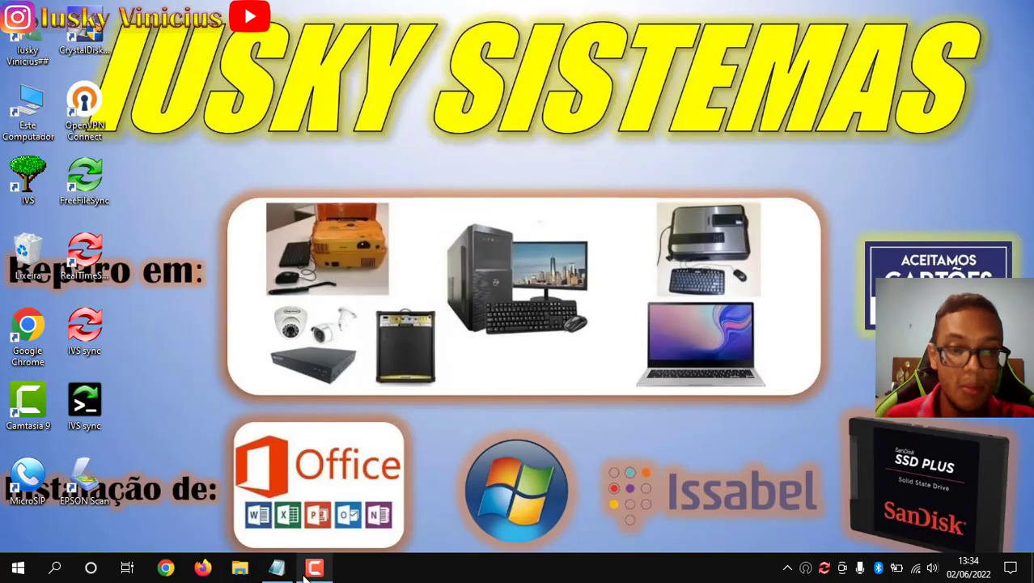
{"action": "left_click", "coordinate": [277, 567]}
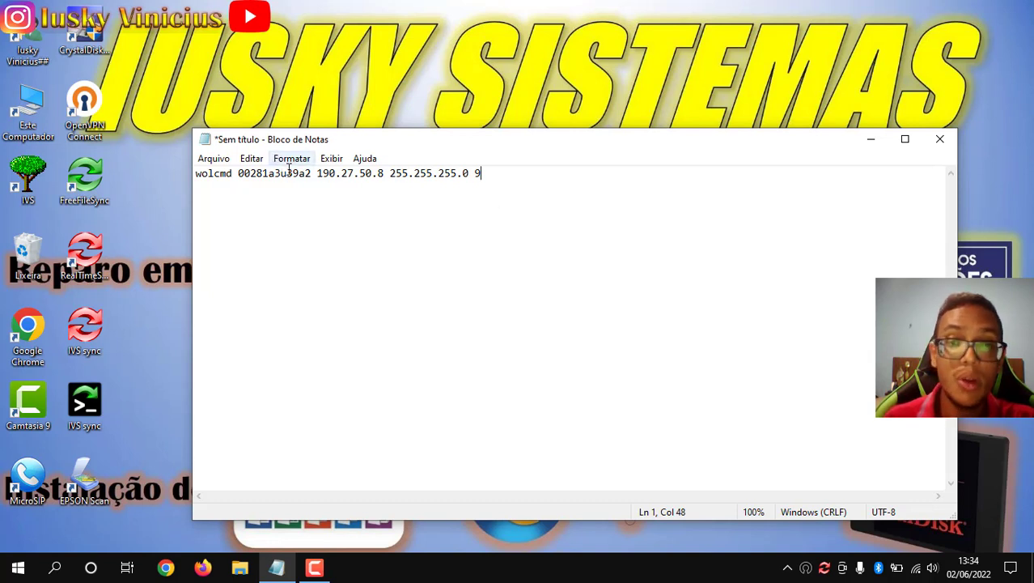
- Replace the IP address in the wolcmd command with 192.168.0.25
{"action": "left_click_drag", "start_coordinate": [316, 174], "coordinate": [385, 174]}
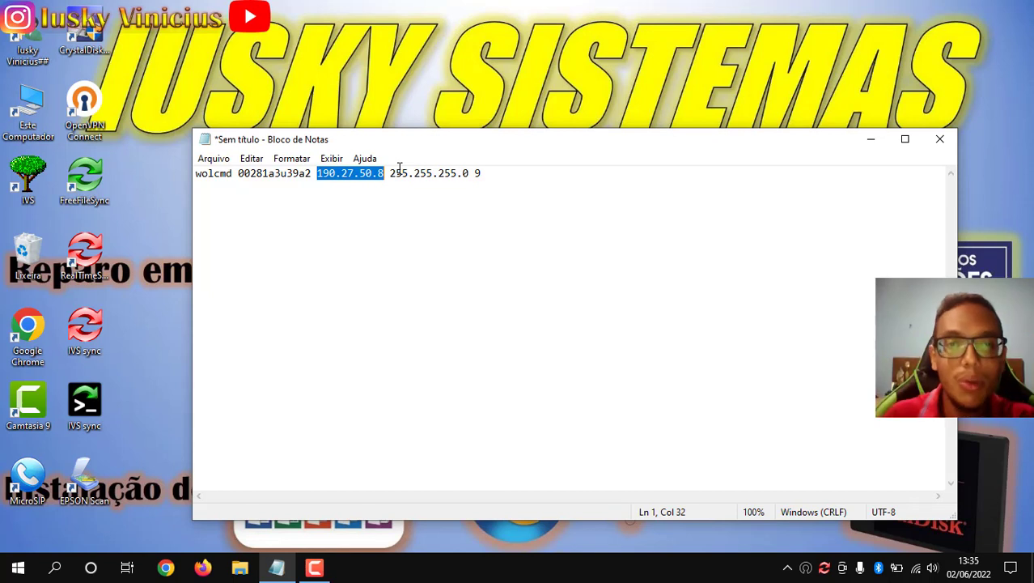
{"action": "left_click", "coordinate": [365, 158]}
{"action": "left_click", "coordinate": [331, 158]}
{"action": "left_click", "coordinate": [325, 178]}
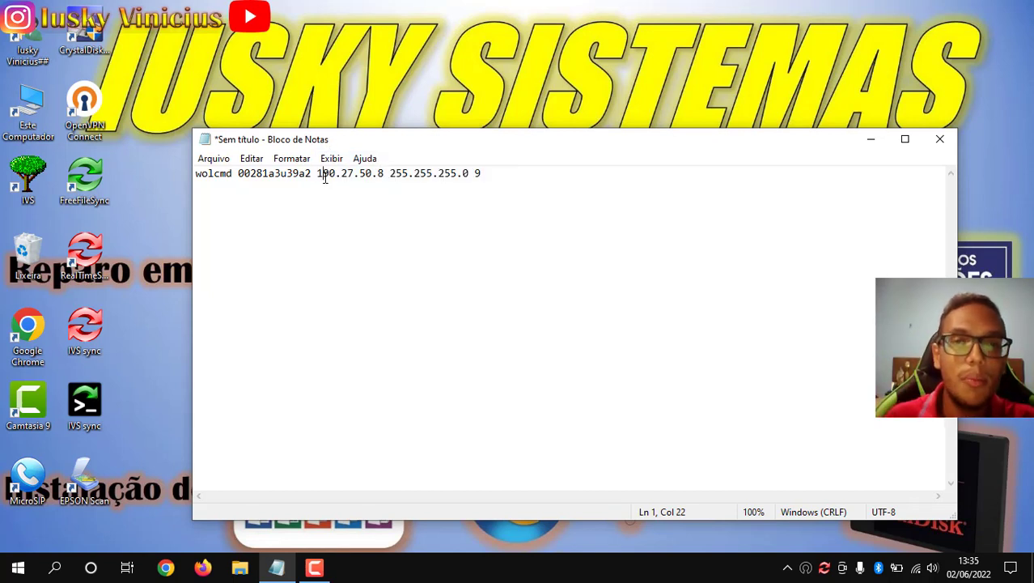
{"action": "left_click_drag", "start_coordinate": [325, 178], "coordinate": [385, 176]}
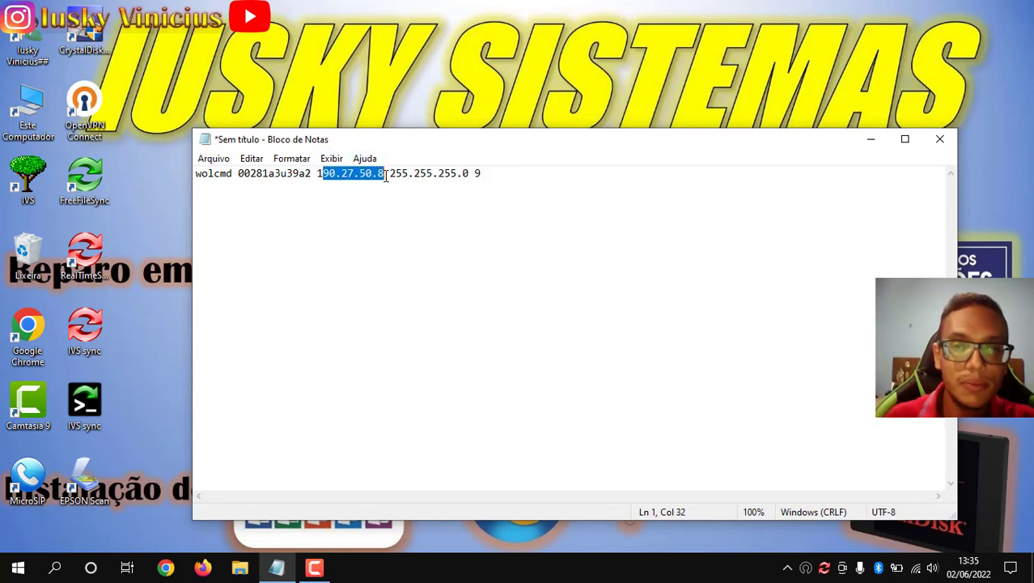
{"action": "key", "text": "BackSpace"}
{"action": "key", "text": "BackSpace"}
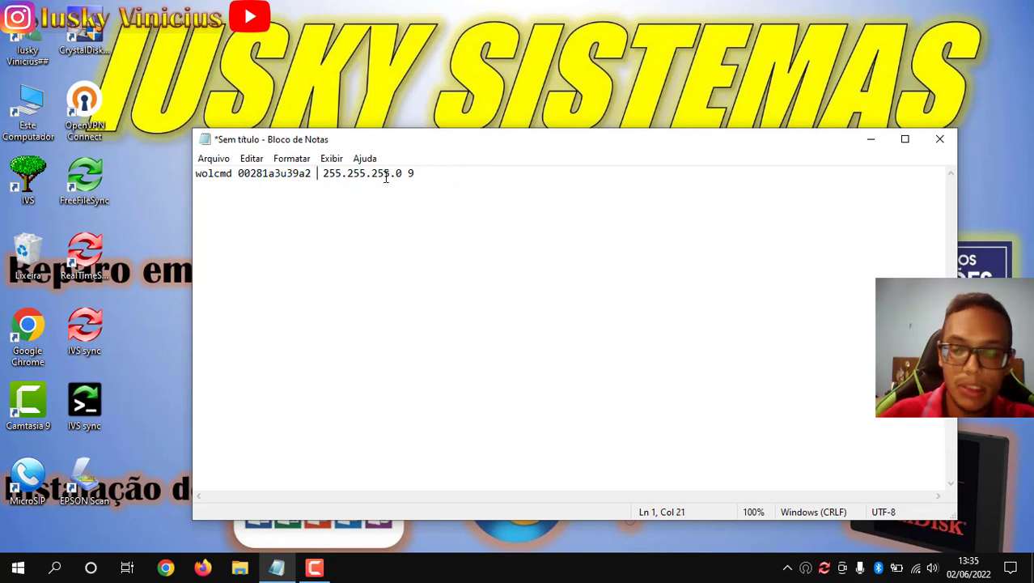
{"action": "type", "text": "192"}
{"action": "type", "text": ".168.0."}
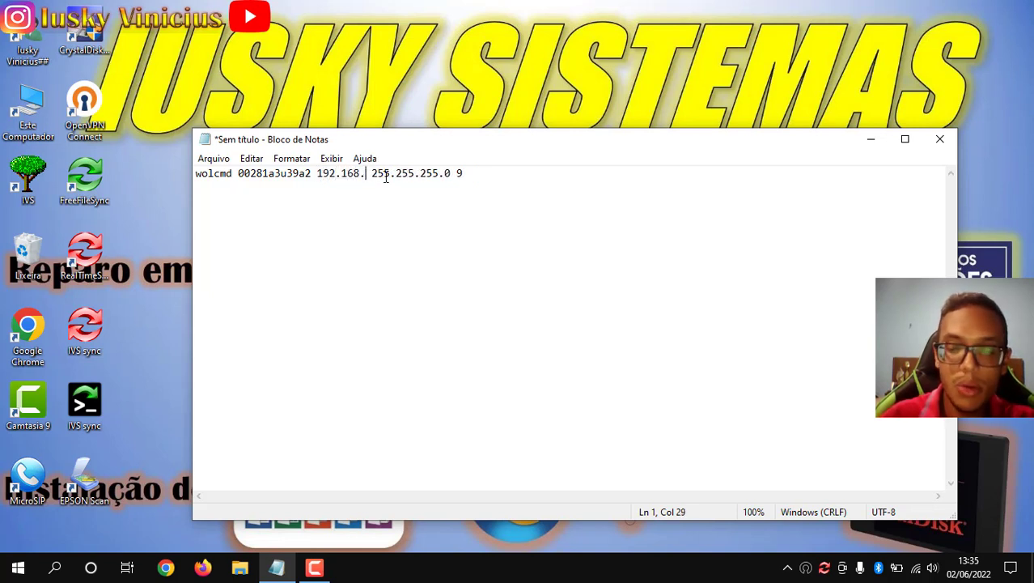
{"action": "type", "text": "25"}
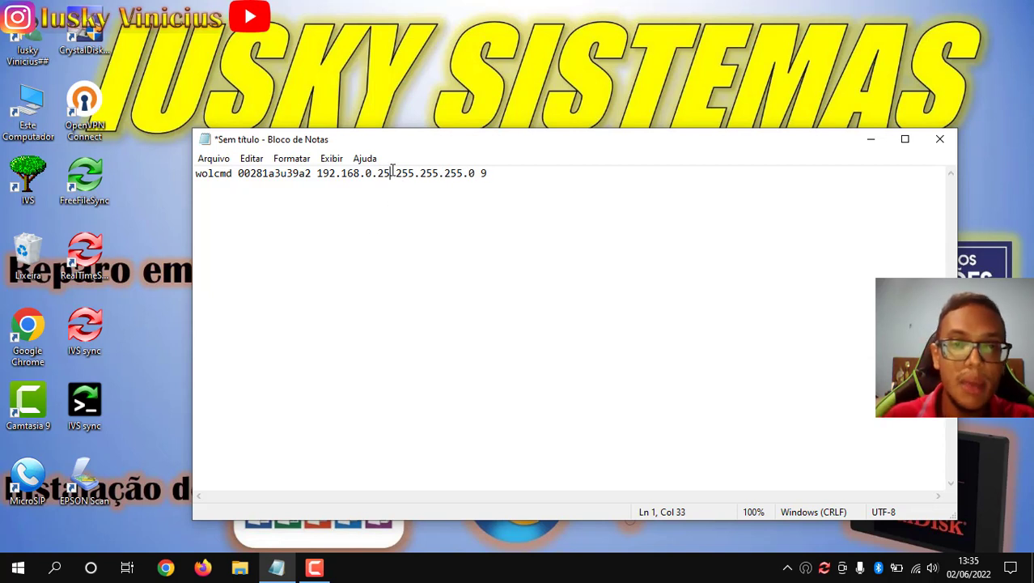
- Examine the subnet mask, port number and MAC address arguments of the wolcmd command
{"action": "left_click_drag", "start_coordinate": [391, 173], "coordinate": [475, 172]}
{"action": "left_click", "coordinate": [395, 173]}
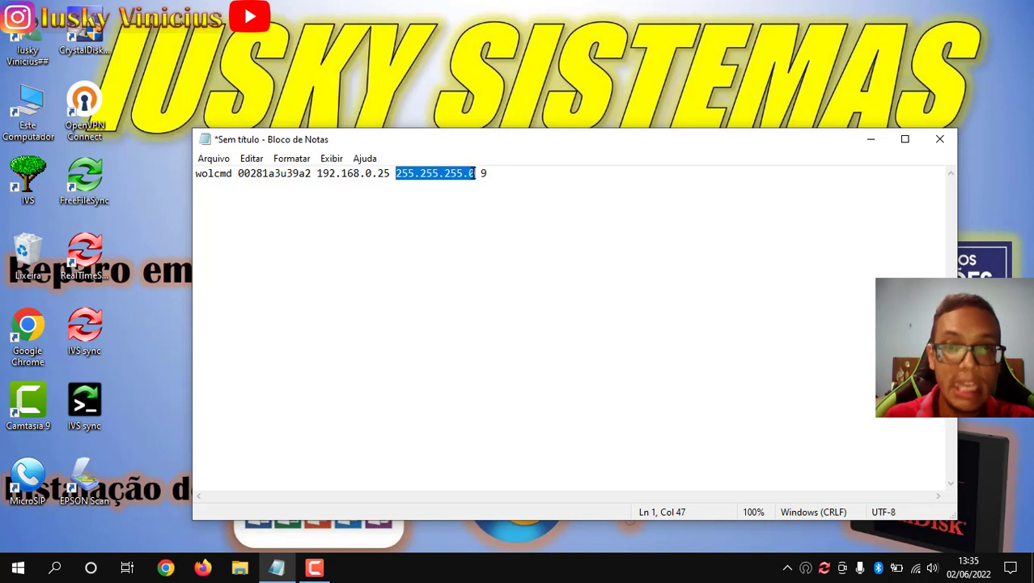
{"action": "left_click", "coordinate": [472, 172]}
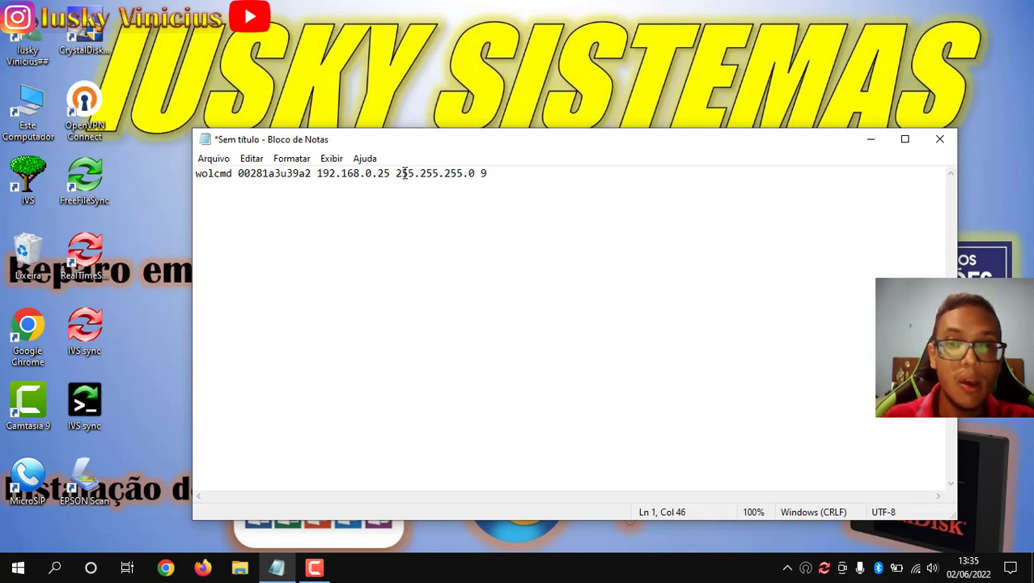
{"action": "left_click_drag", "start_coordinate": [395, 173], "coordinate": [475, 180]}
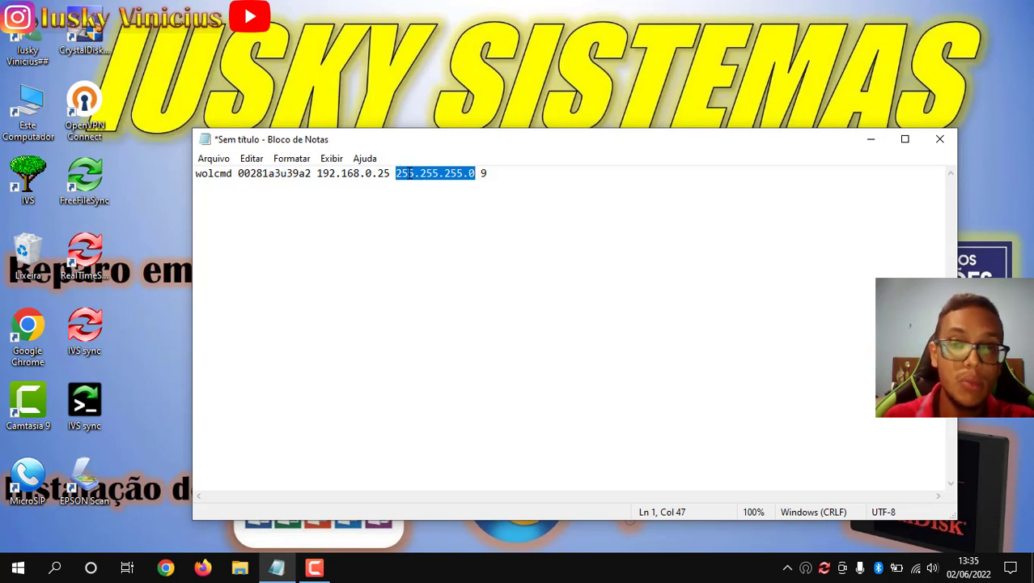
{"action": "left_click", "coordinate": [476, 173]}
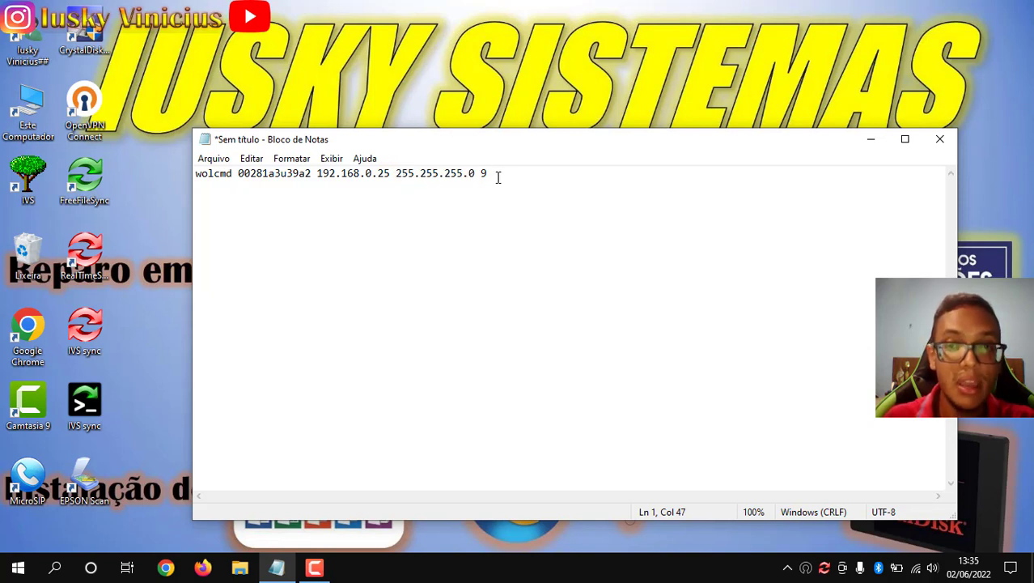
{"action": "double_click", "coordinate": [484, 173]}
{"action": "left_click", "coordinate": [486, 176]}
{"action": "double_click", "coordinate": [484, 176]}
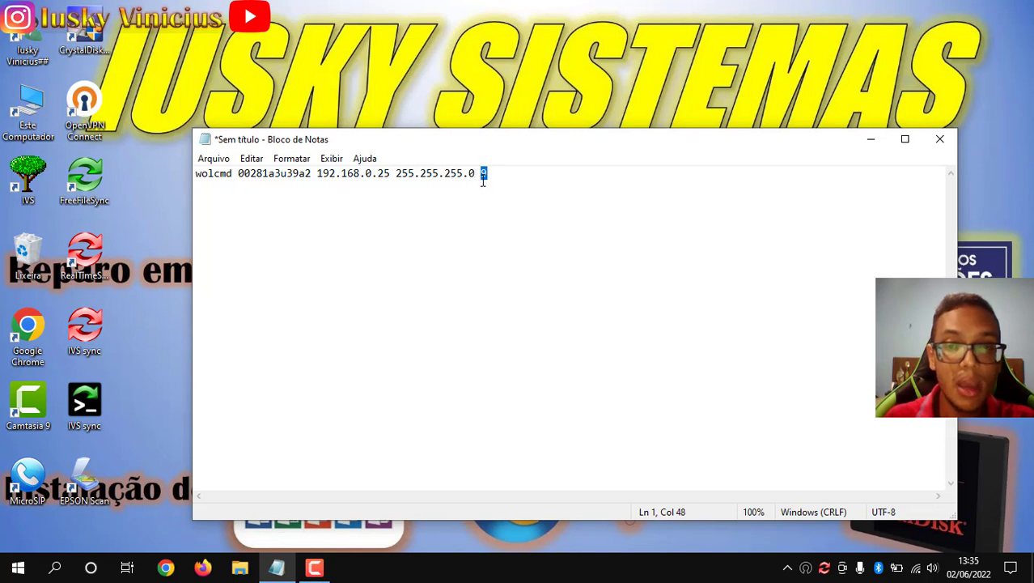
{"action": "left_click", "coordinate": [485, 176]}
{"action": "left_click_drag", "start_coordinate": [487, 176], "coordinate": [489, 176]}
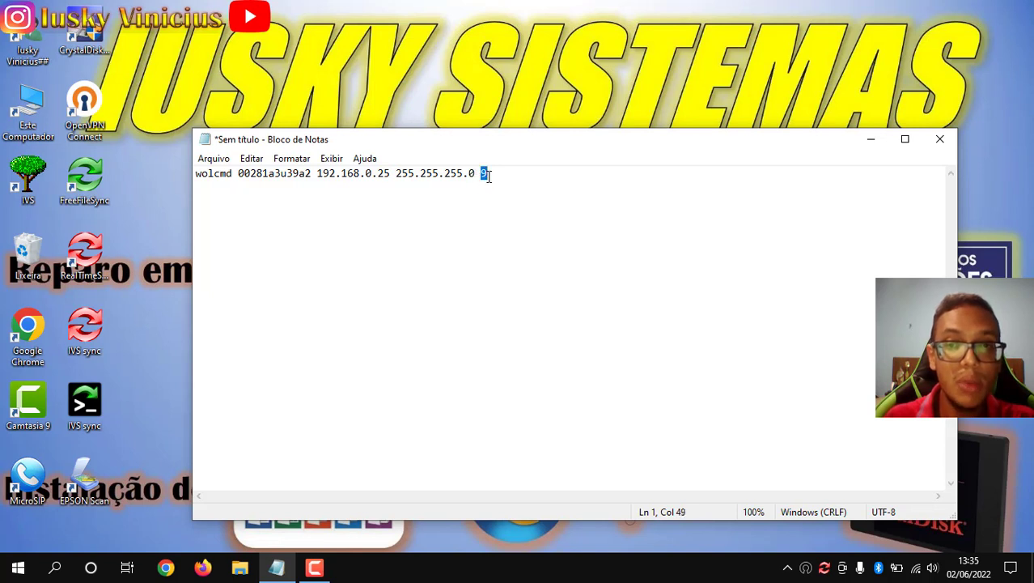
{"action": "left_click", "coordinate": [489, 177]}
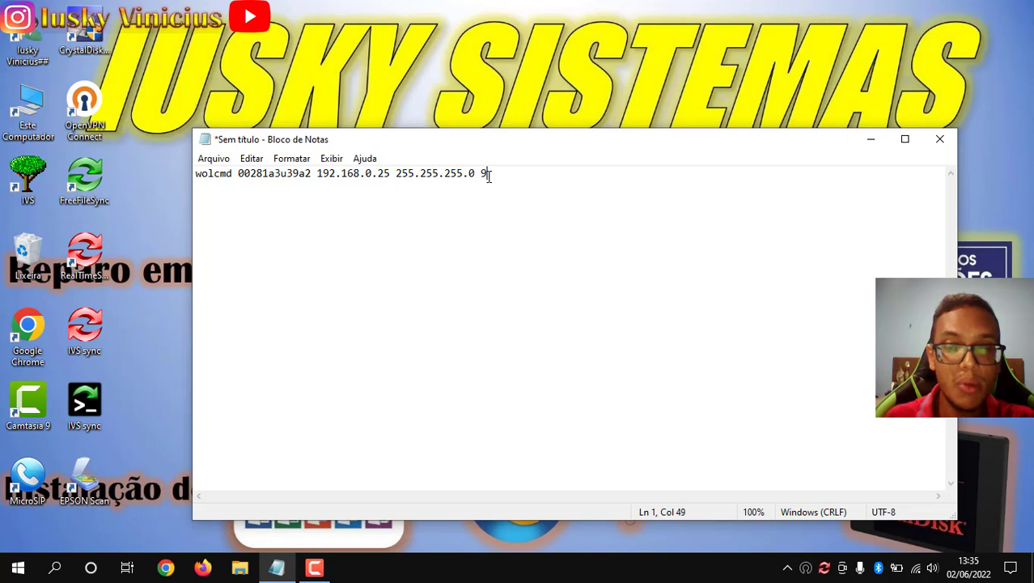
{"action": "left_click_drag", "start_coordinate": [487, 177], "coordinate": [481, 177]}
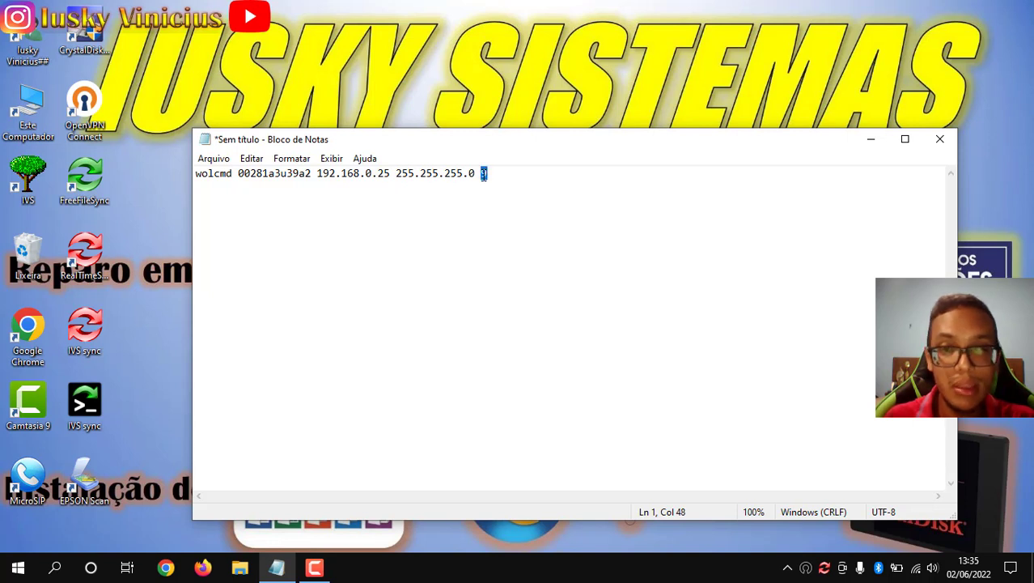
{"action": "left_click", "coordinate": [490, 177]}
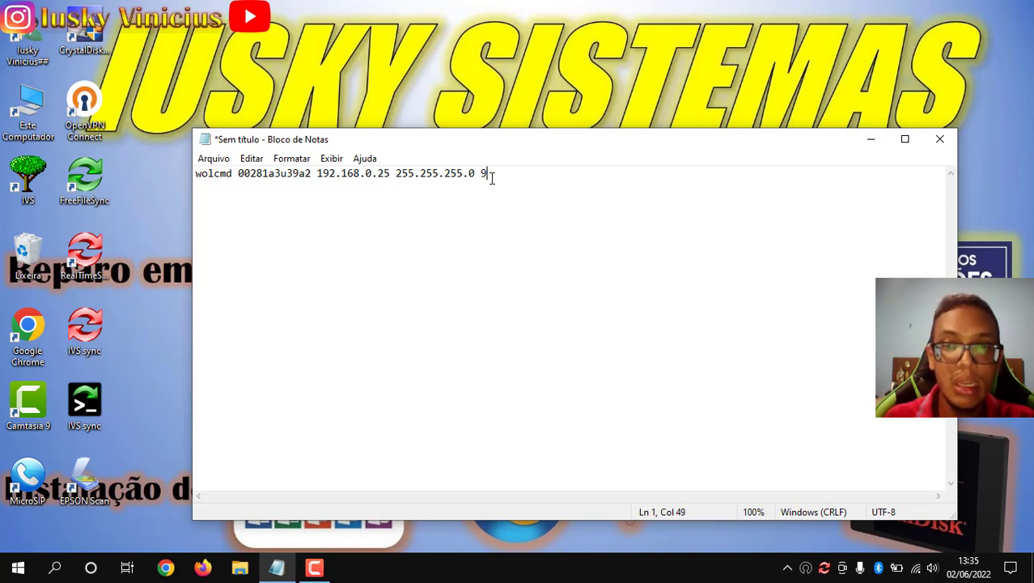
{"action": "left_click_drag", "start_coordinate": [490, 176], "coordinate": [481, 177]}
{"action": "left_click", "coordinate": [483, 177]}
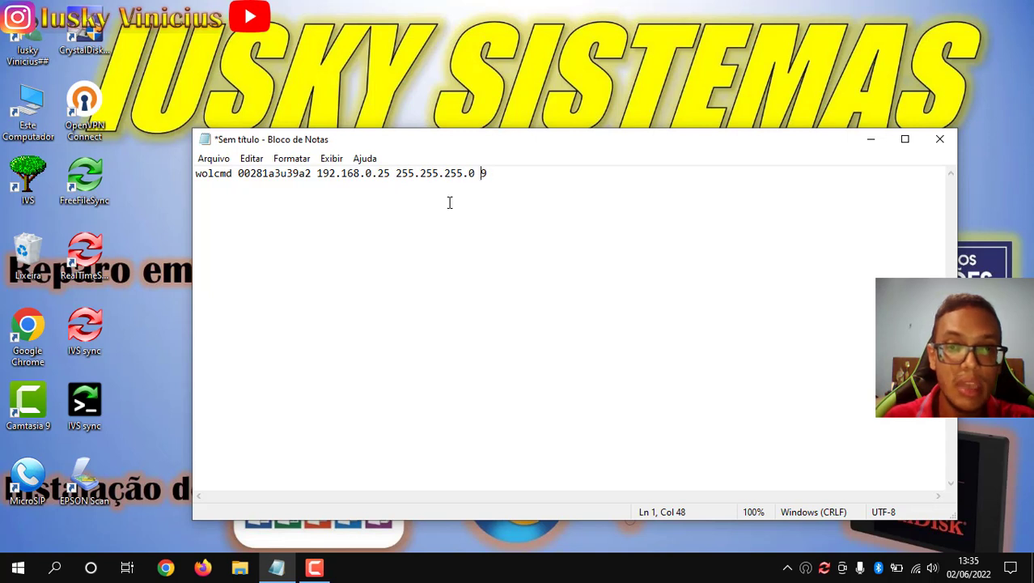
{"action": "mouse_move", "coordinate": [312, 177]}
{"action": "left_mouse_down"}
{"action": "mouse_move", "coordinate": [236, 168]}
{"action": "mouse_move", "coordinate": [311, 182]}
{"action": "left_mouse_up"}
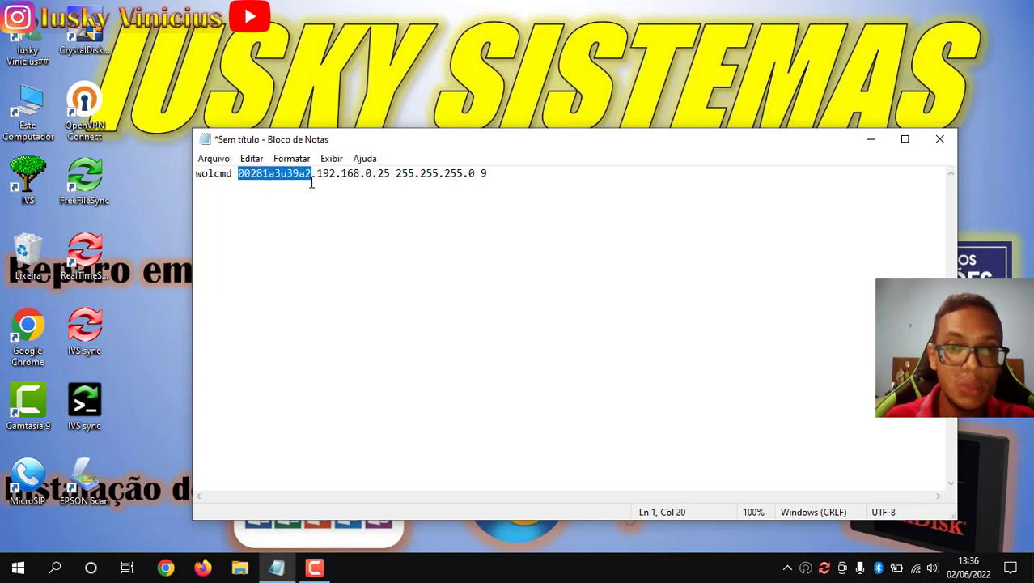
{"action": "left_click", "coordinate": [311, 183]}
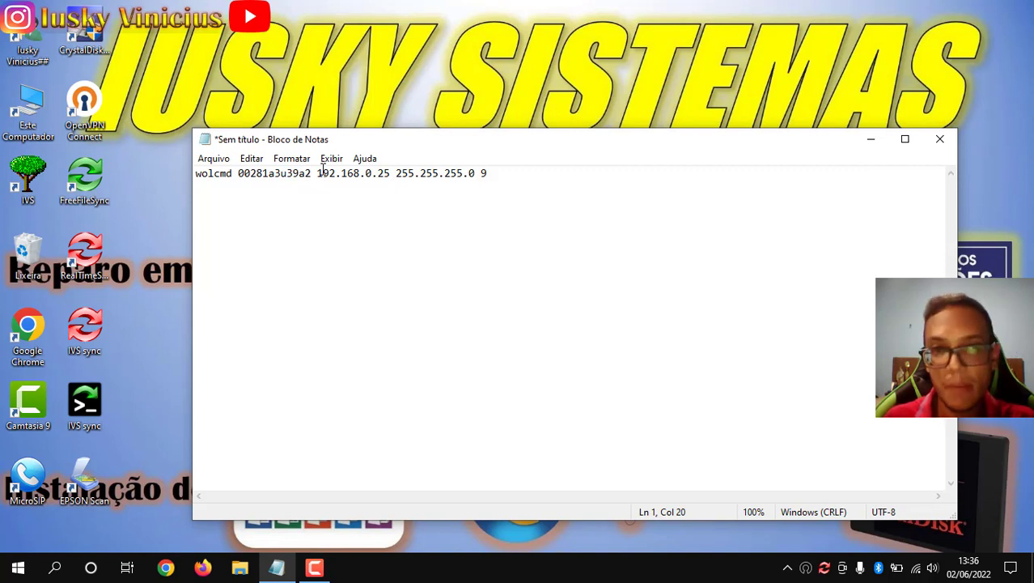
- Open the Wi-Fi connection's status from the Network and Sharing Center in the network and Internet settings
{"action": "right_click", "coordinate": [919, 568]}
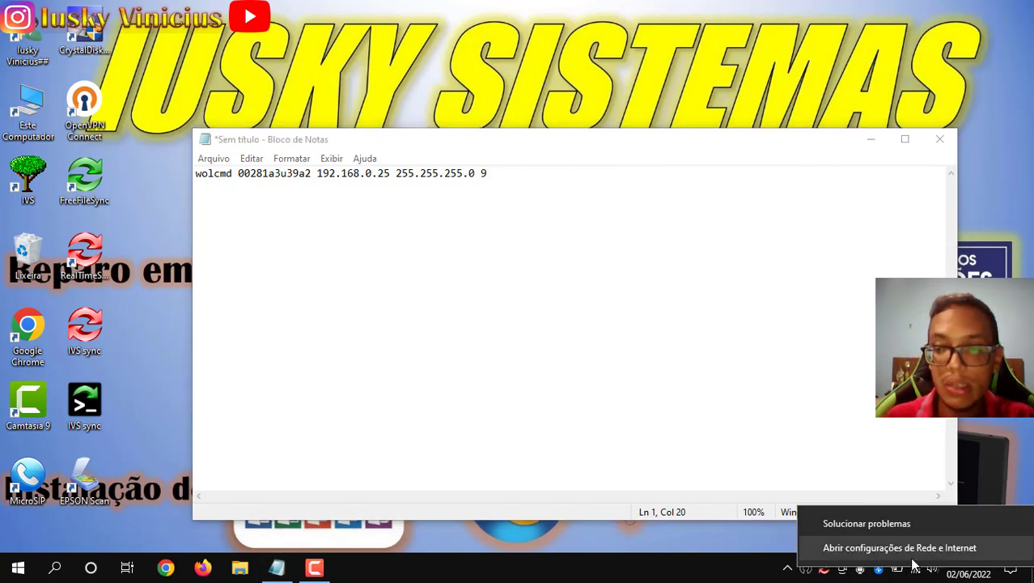
{"action": "left_click", "coordinate": [884, 549]}
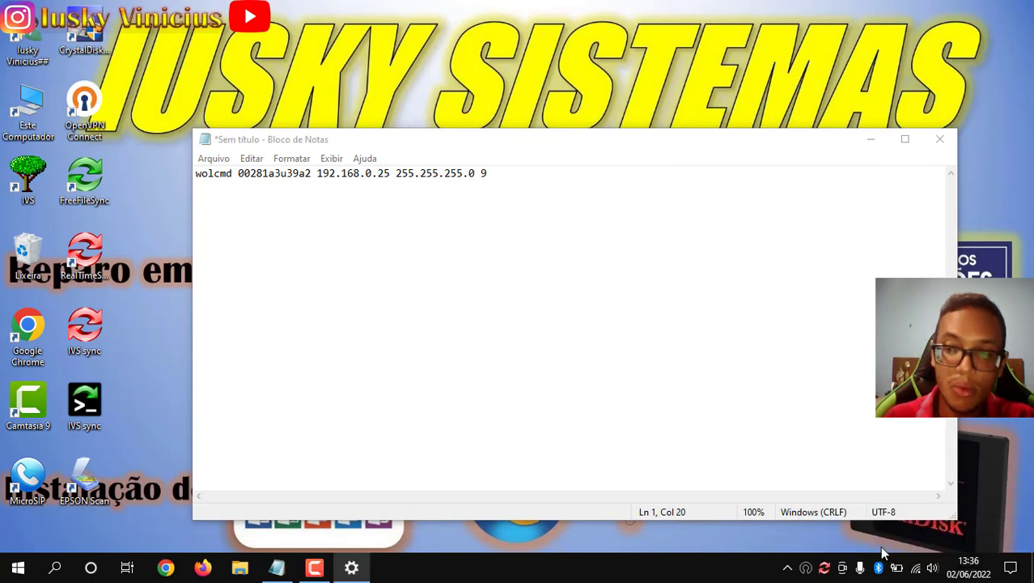
{"action": "scroll", "coordinate": [581, 380], "scroll_direction": "down", "scroll_amount": 3}
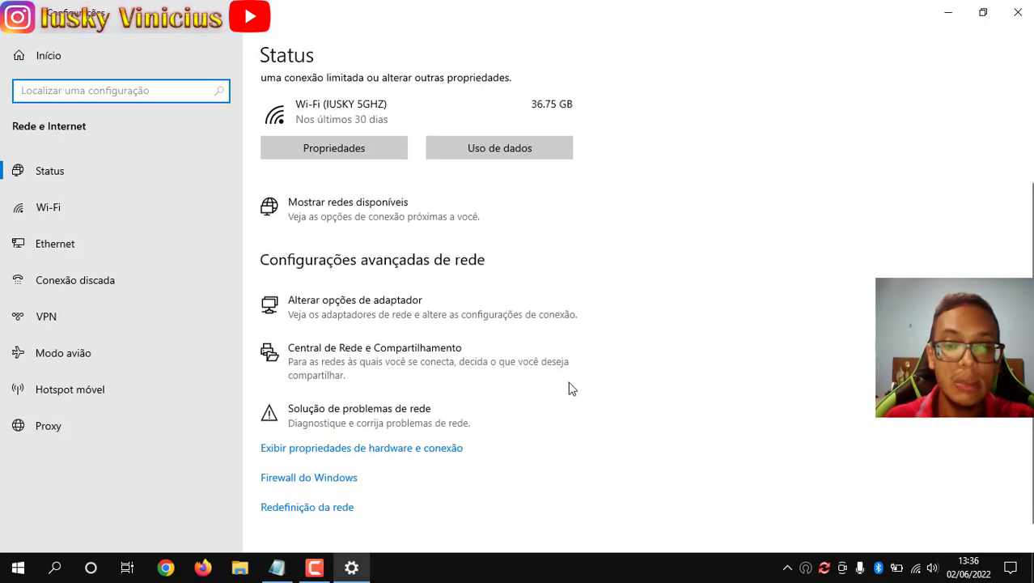
{"action": "left_click", "coordinate": [327, 363]}
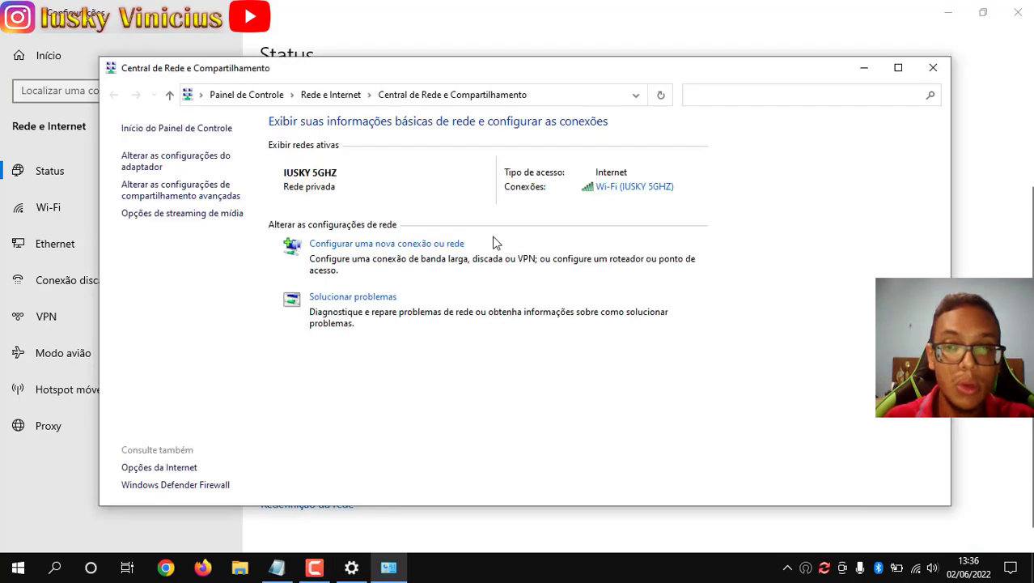
{"action": "left_click", "coordinate": [631, 190]}
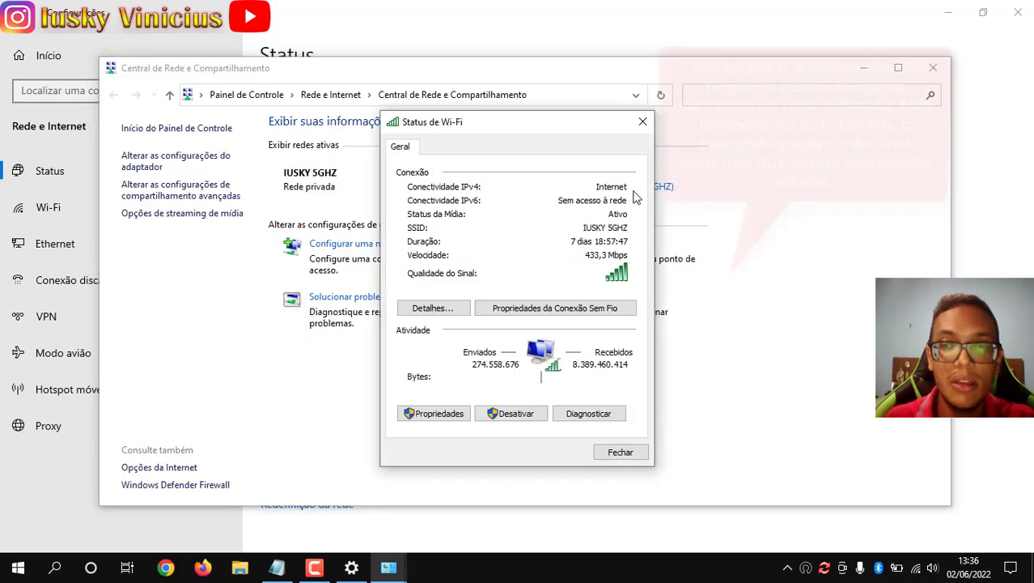
{"action": "left_click", "coordinate": [646, 115]}
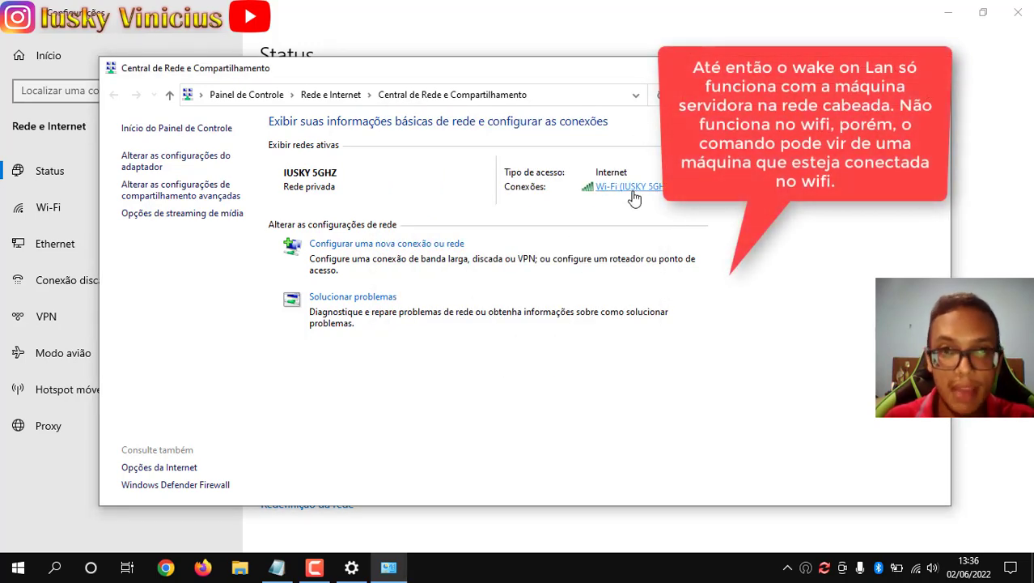
{"action": "left_click", "coordinate": [633, 194]}
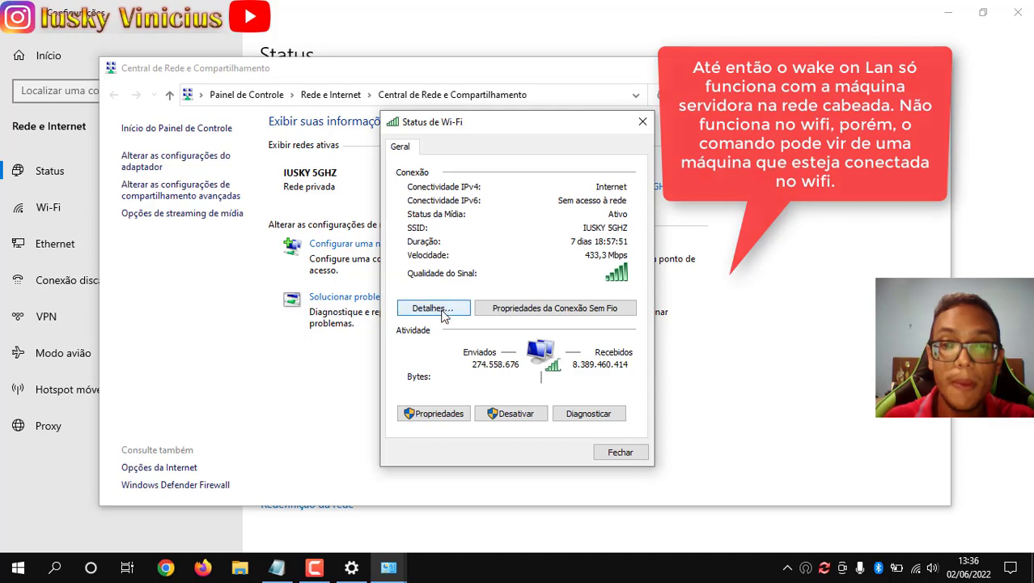
- Look up the physical address, IPv4 address and subnet mask in the Wi-Fi connection details, and close both dialogs
{"action": "left_click", "coordinate": [446, 312]}
{"action": "left_click", "coordinate": [536, 232]}
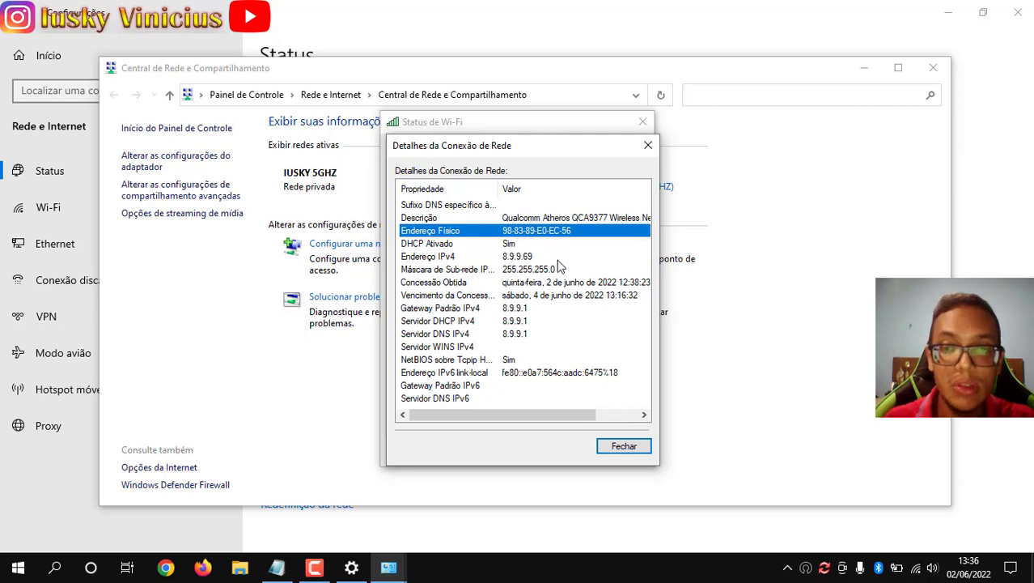
{"action": "left_click", "coordinate": [558, 258]}
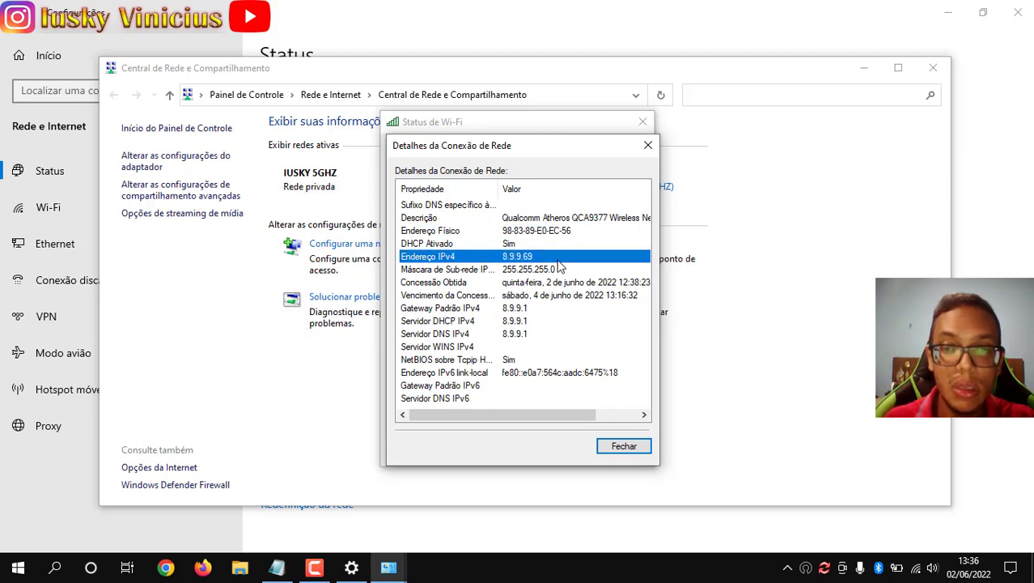
{"action": "left_click", "coordinate": [547, 270]}
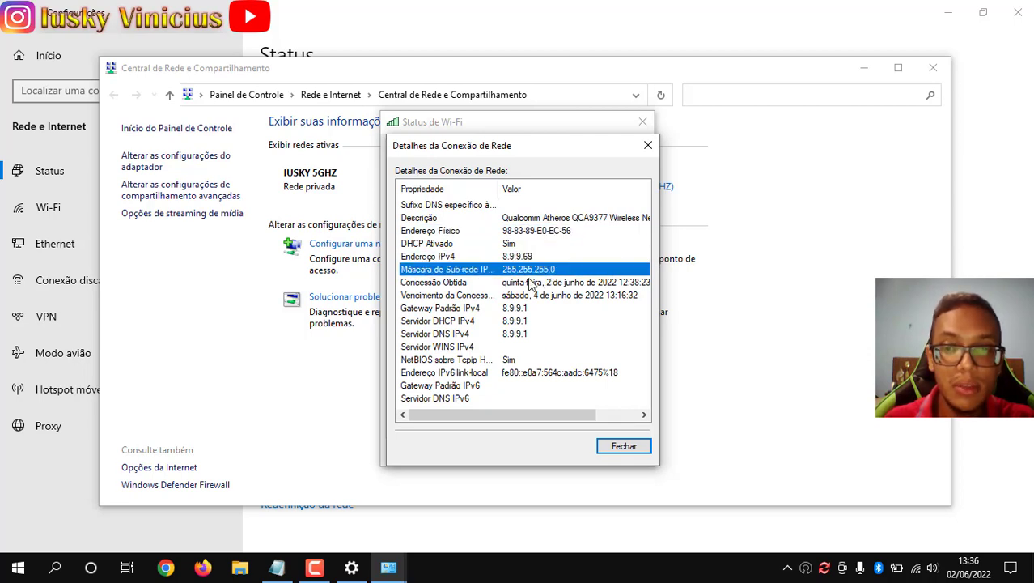
{"action": "left_click", "coordinate": [614, 450]}
{"action": "left_click", "coordinate": [614, 451]}
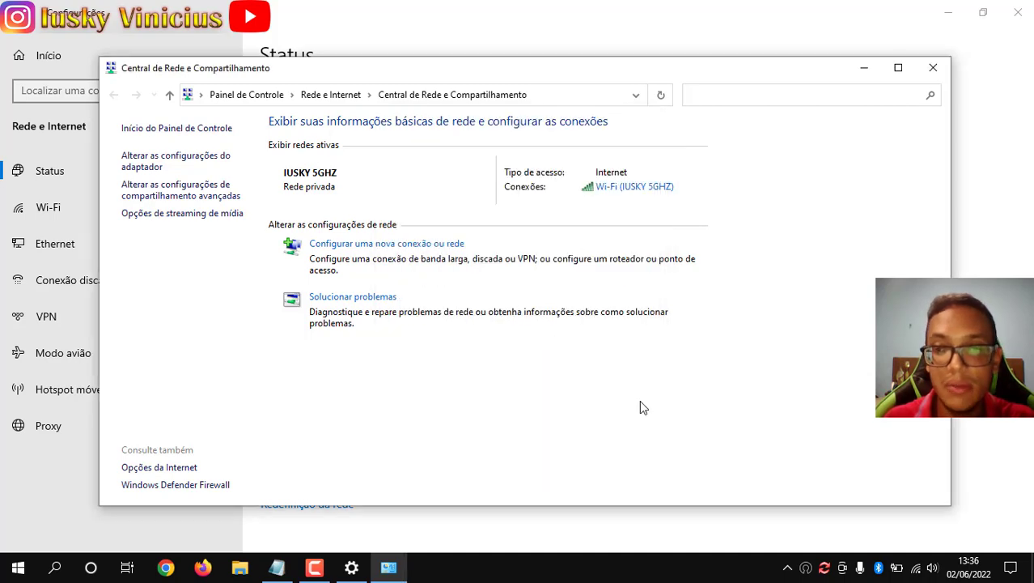
- Close the Network and Sharing Center and Settings, and place the cursor at the start of the wolcmd line in the note
{"action": "left_click", "coordinate": [933, 67]}
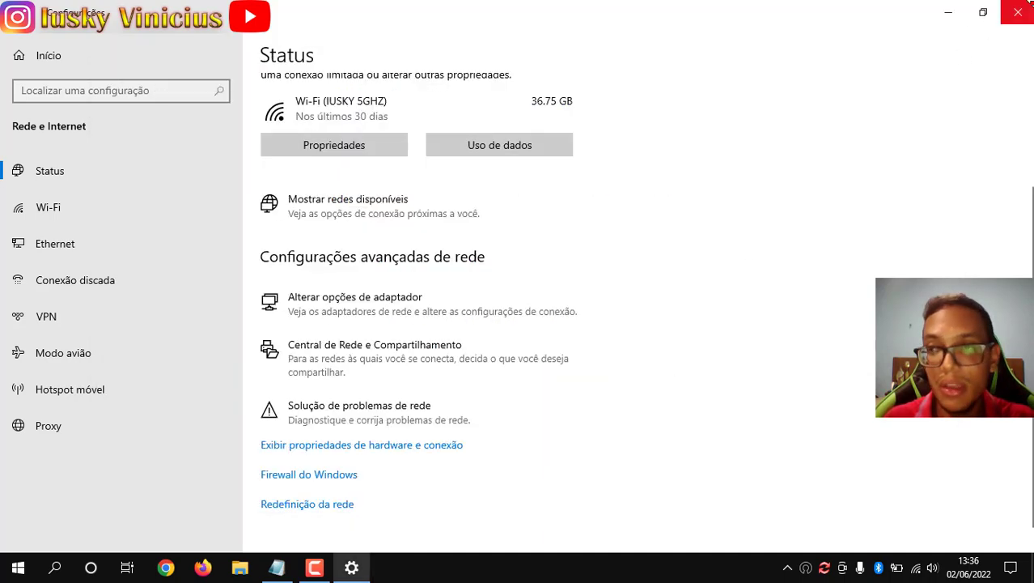
{"action": "left_click", "coordinate": [1030, 6]}
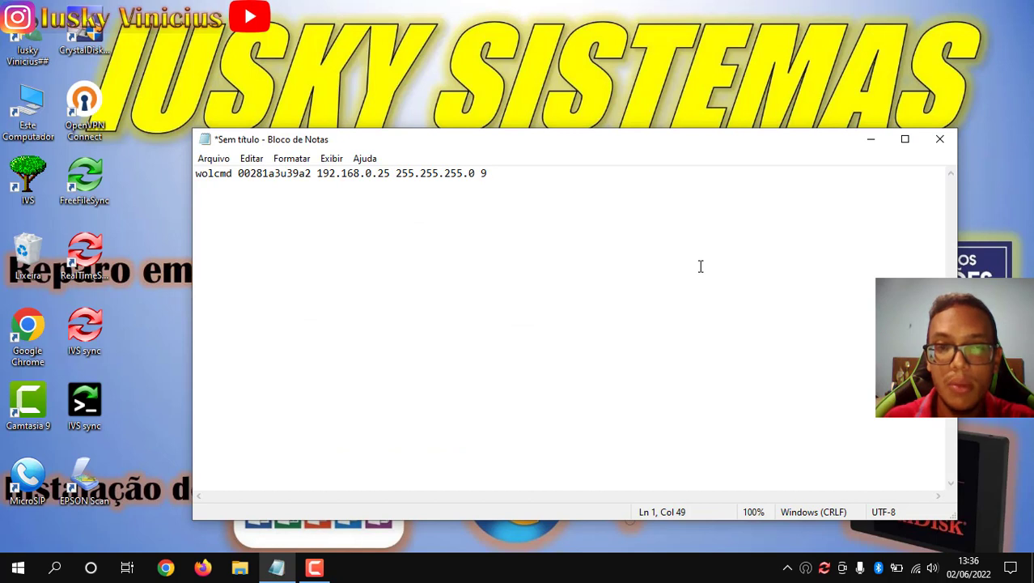
{"action": "left_click", "coordinate": [198, 176]}
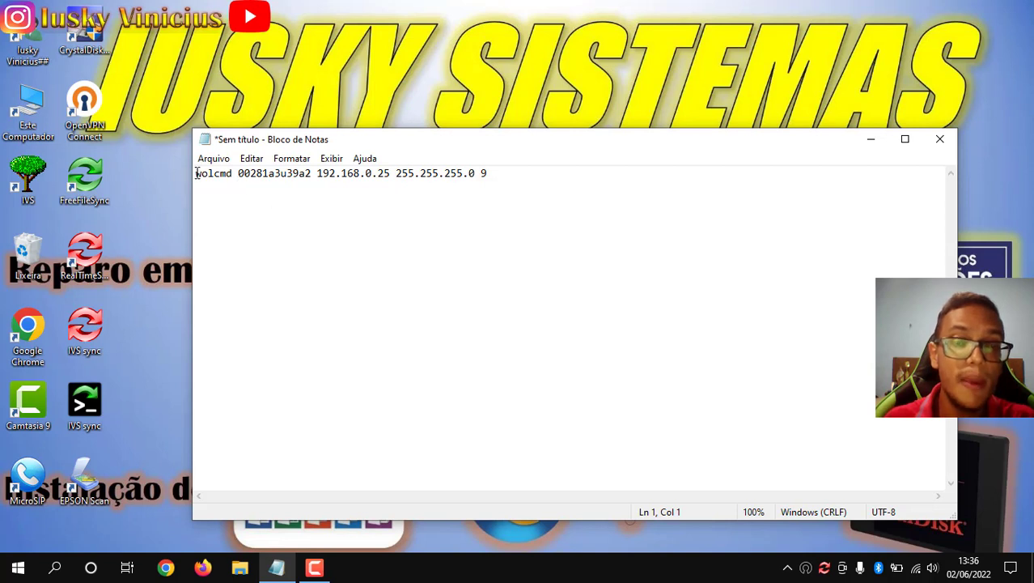
- Examine the wolcmd command name, the MAC address argument and the single spaces separating them in the note
{"action": "left_click_drag", "start_coordinate": [196, 175], "coordinate": [235, 175]}
{"action": "left_click", "coordinate": [234, 175]}
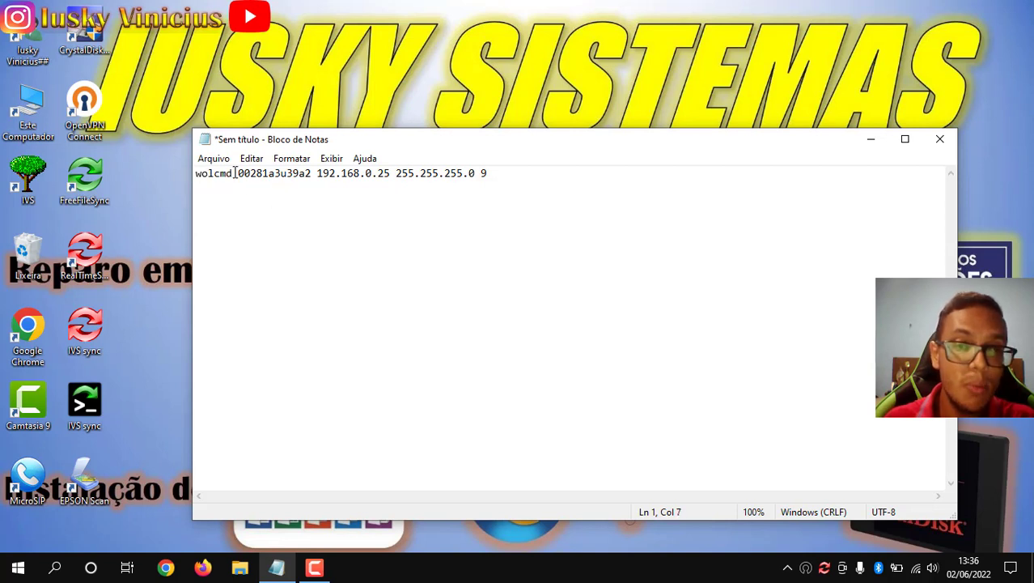
{"action": "left_click", "coordinate": [196, 174]}
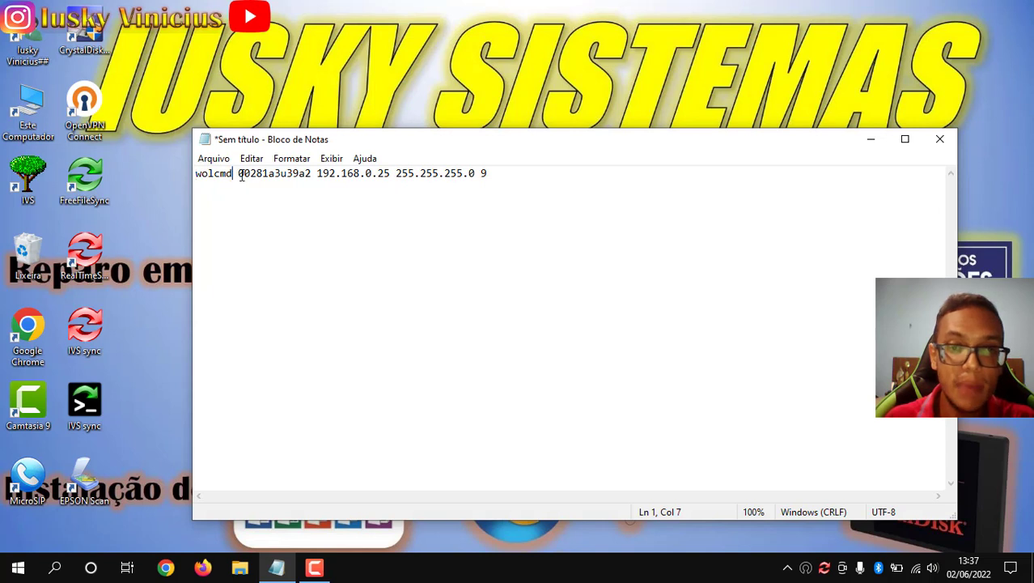
{"action": "left_click", "coordinate": [235, 174]}
{"action": "left_click_drag", "start_coordinate": [237, 174], "coordinate": [313, 173]}
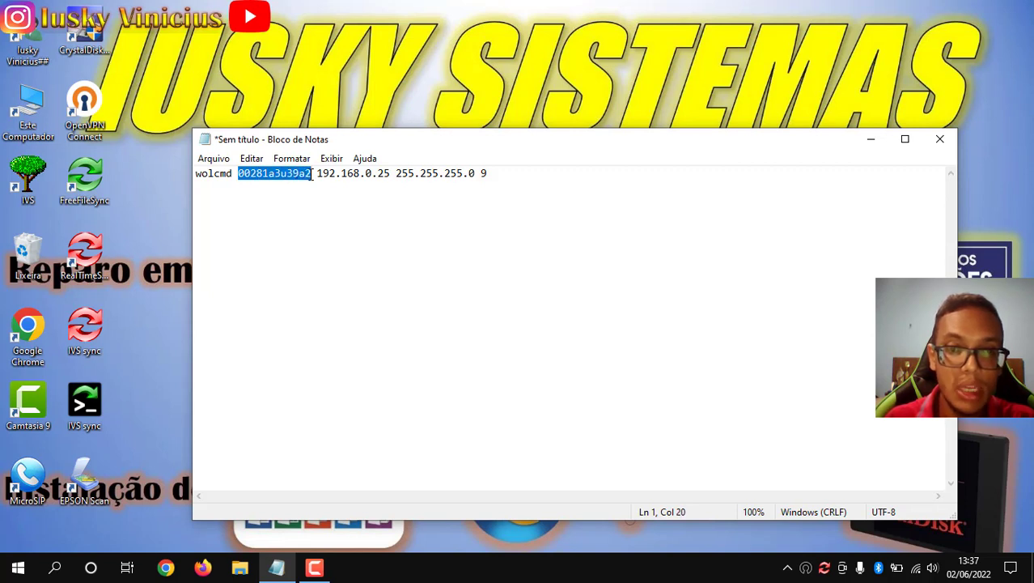
{"action": "left_click", "coordinate": [312, 173]}
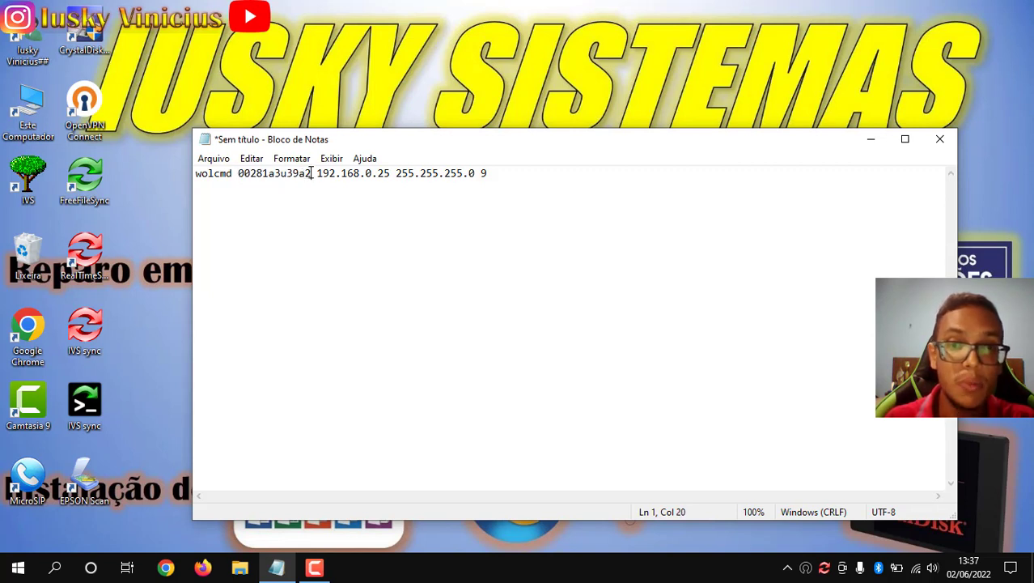
{"action": "left_click_drag", "start_coordinate": [312, 174], "coordinate": [317, 173]}
{"action": "left_click", "coordinate": [314, 173]}
{"action": "left_click", "coordinate": [312, 175]}
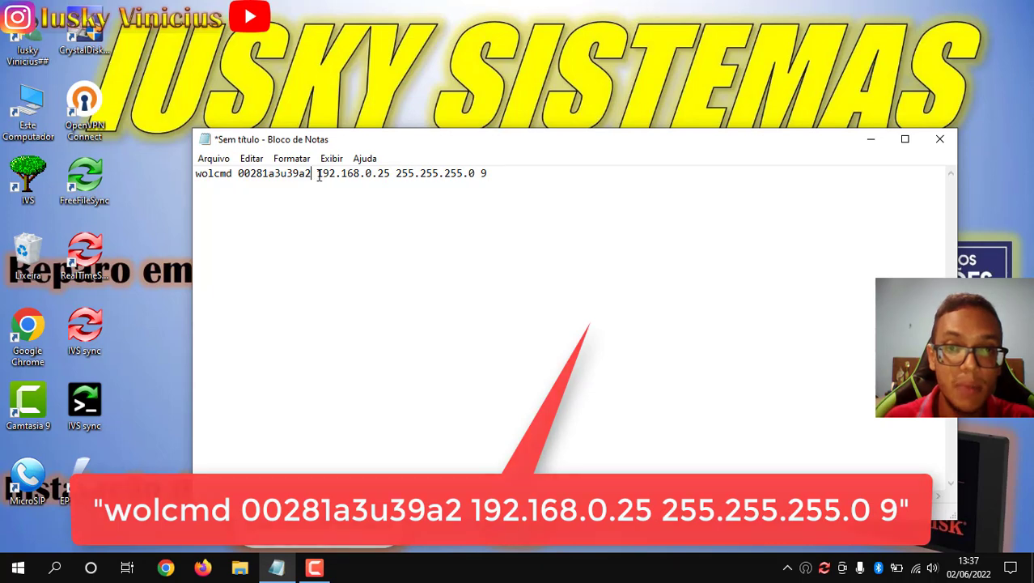
- Check the IP address, subnet mask and port arguments and their spacing at the end of the wolcmd line
{"action": "left_click_drag", "start_coordinate": [316, 173], "coordinate": [484, 176]}
{"action": "left_click", "coordinate": [478, 172]}
{"action": "left_click", "coordinate": [476, 172]}
{"action": "left_click", "coordinate": [481, 173]}
{"action": "left_click", "coordinate": [484, 175]}
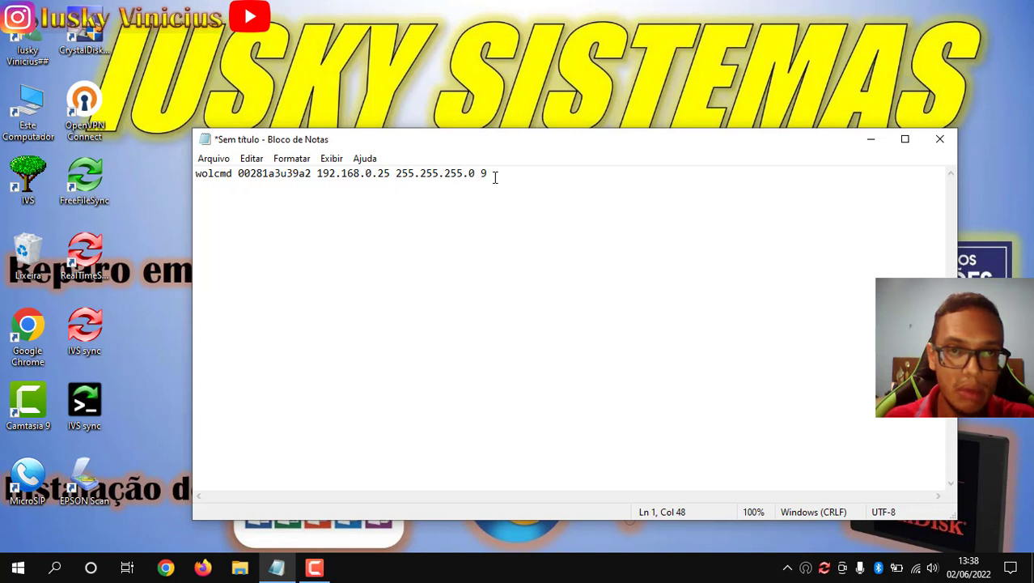
{"action": "left_click_drag", "start_coordinate": [489, 173], "coordinate": [463, 173]}
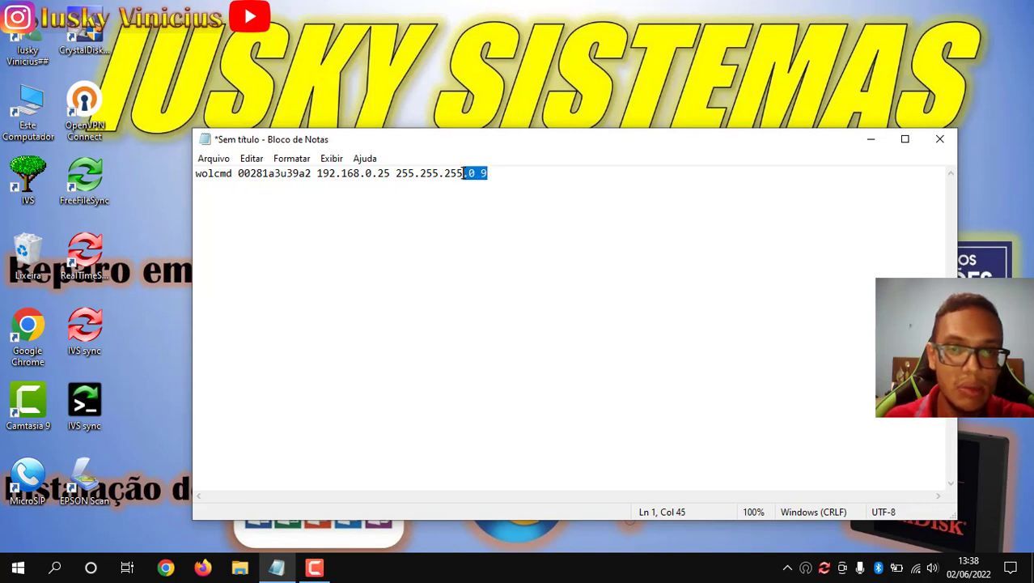
{"action": "left_click", "coordinate": [486, 176]}
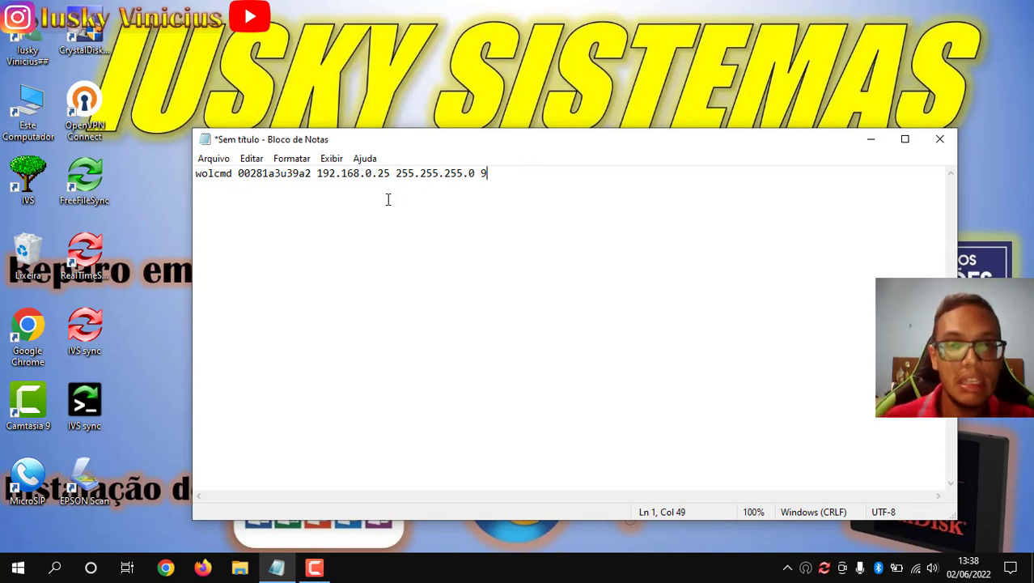
- Copy the complete wolcmd command line from the note
{"action": "left_click_drag", "start_coordinate": [508, 183], "coordinate": [170, 176]}
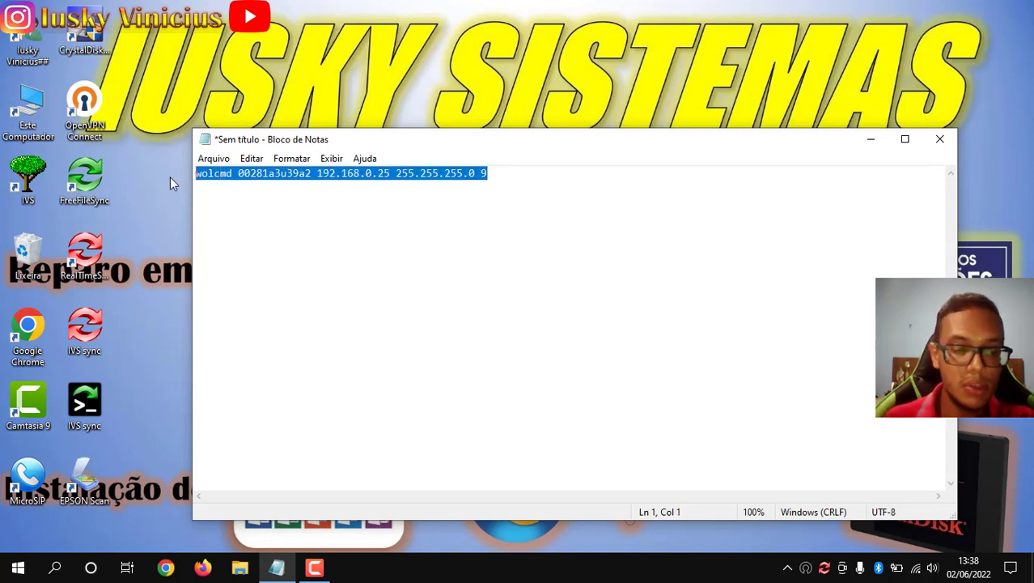
{"action": "right_click", "coordinate": [224, 169]}
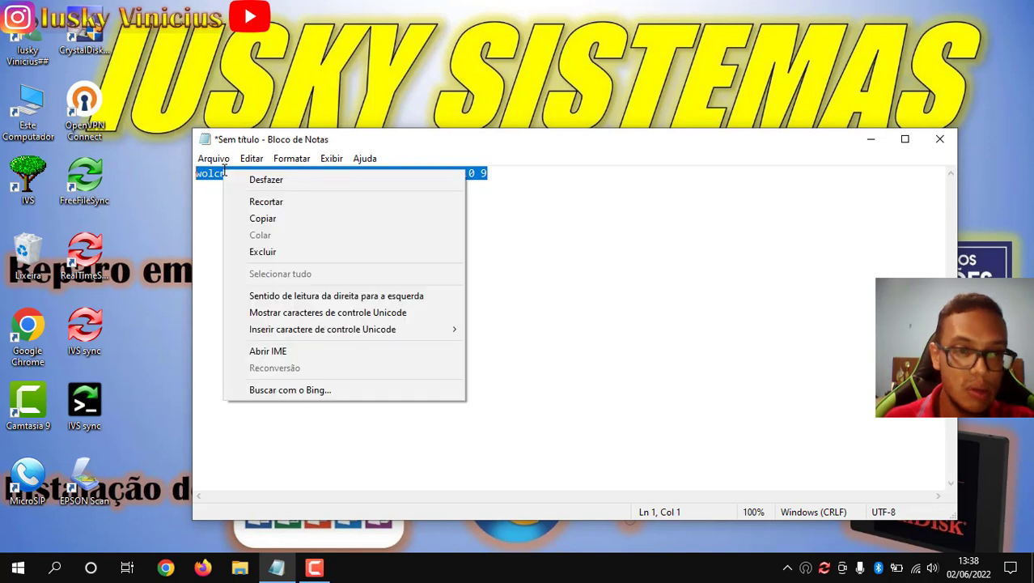
{"action": "left_click", "coordinate": [240, 219]}
- Create a desktop shortcut with the copied wolcmd command as its item location and name it "ligar servidor"
{"action": "left_click", "coordinate": [144, 244]}
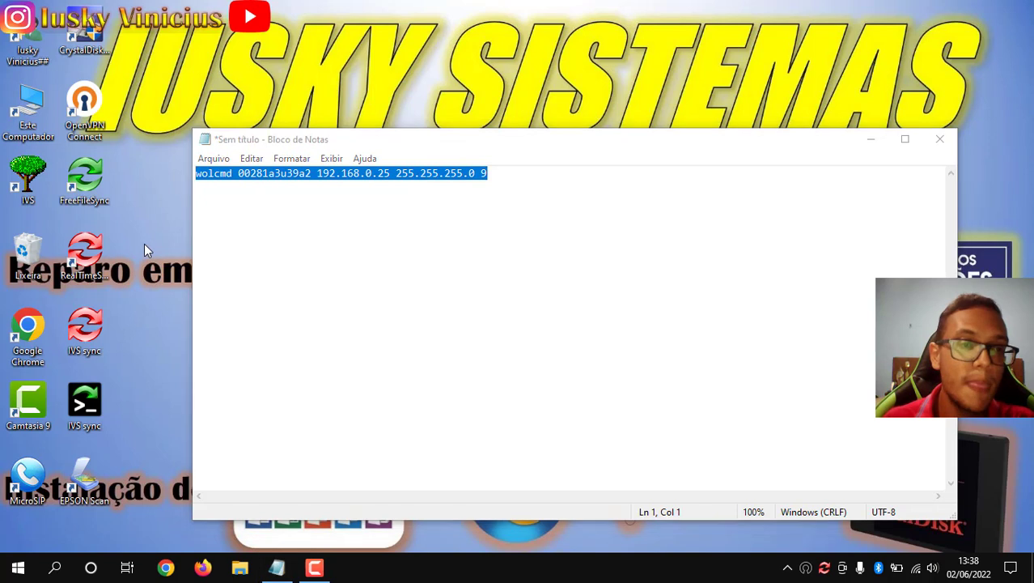
{"action": "right_click", "coordinate": [140, 187]}
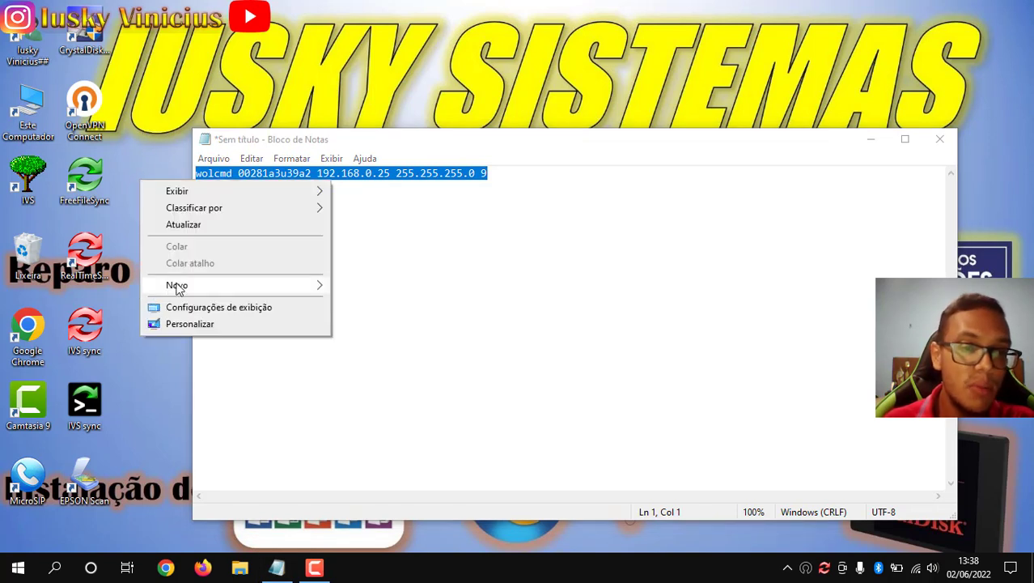
{"action": "mouse_move", "coordinate": [177, 285]}
{"action": "left_click", "coordinate": [365, 303]}
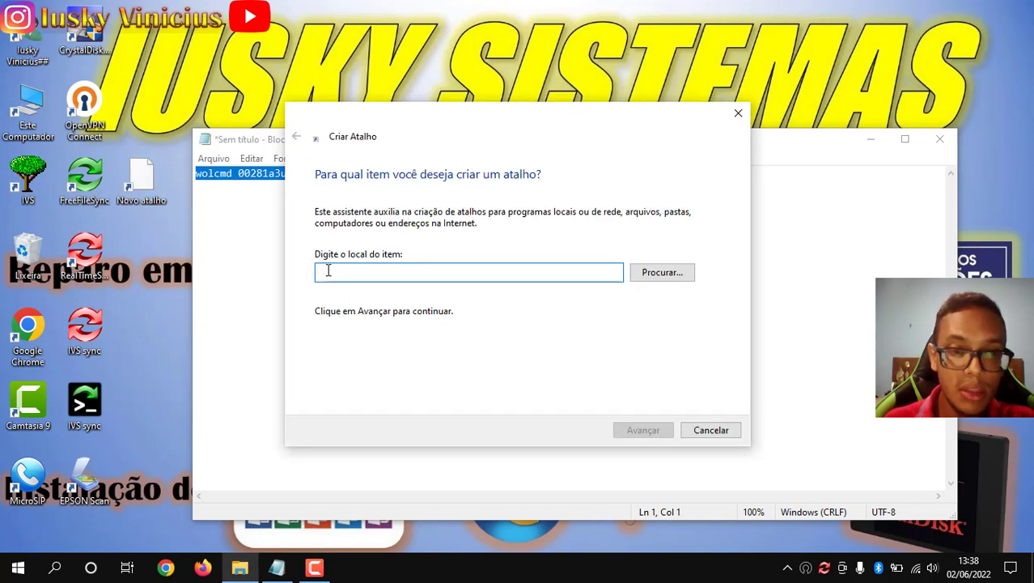
{"action": "key", "text": "ctrl+v"}
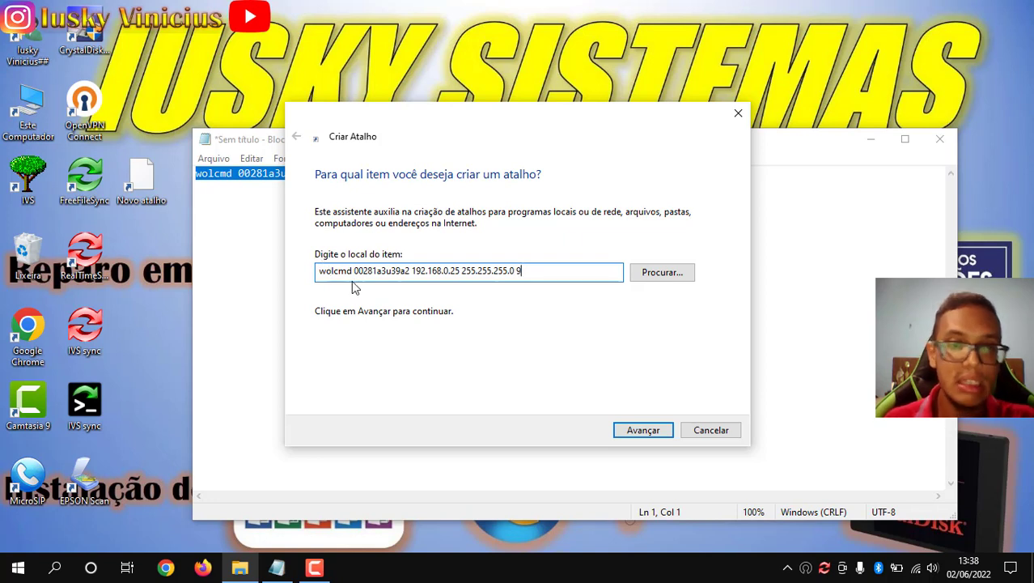
{"action": "left_click", "coordinate": [643, 431]}
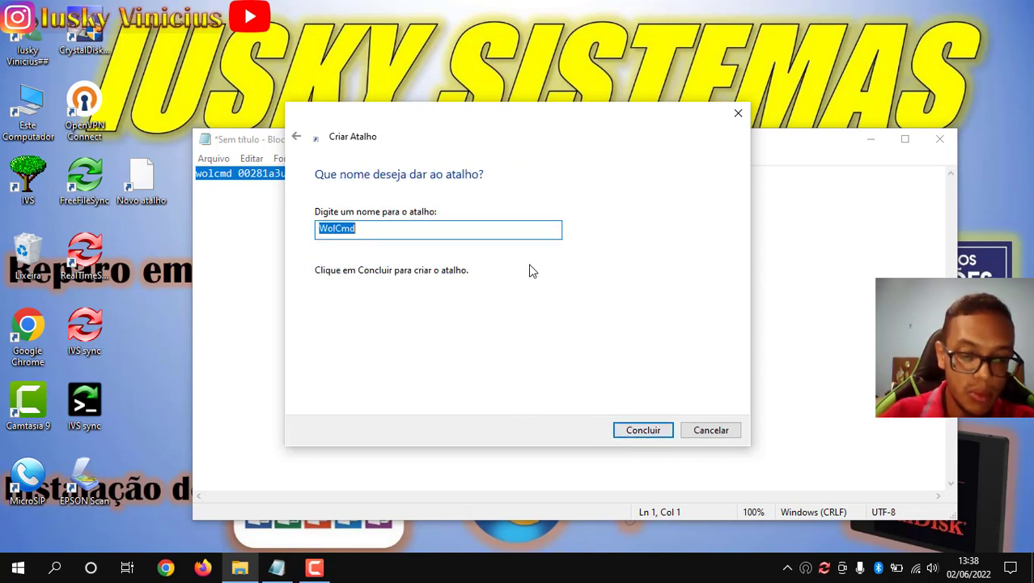
{"action": "type", "text": "ligar servidor"}
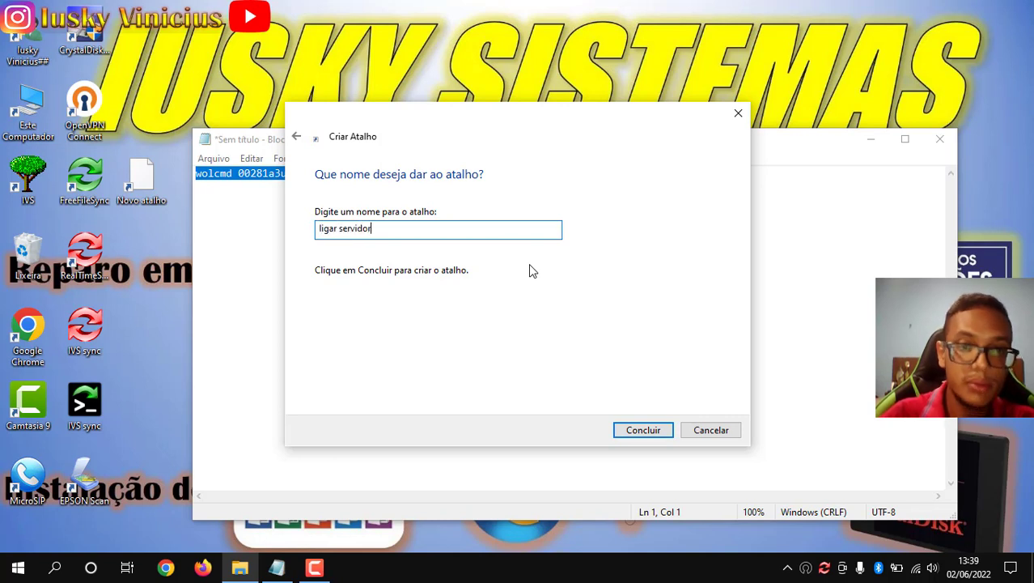
{"action": "key", "text": "Return"}
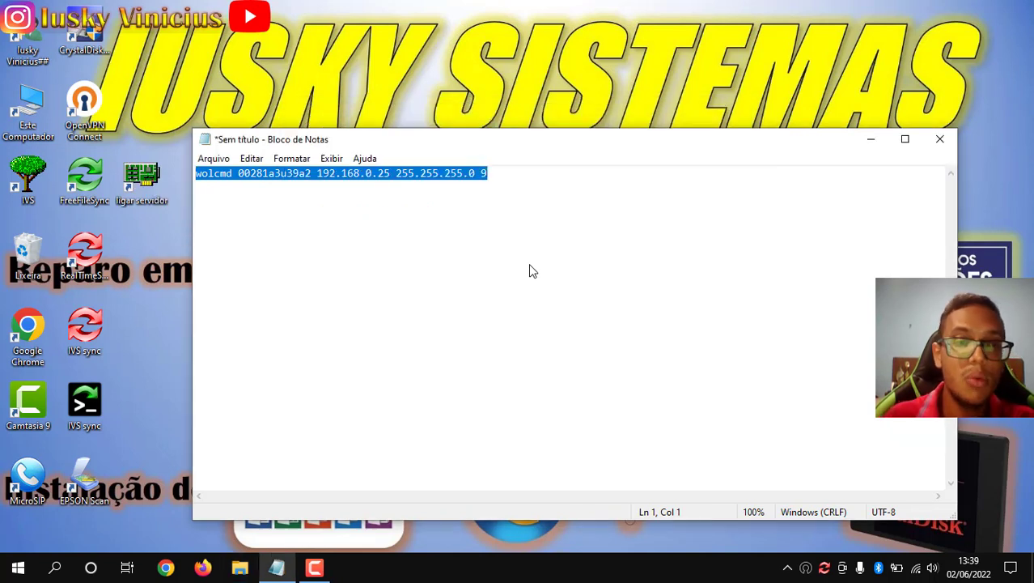
- Run the "ligar servidor" shortcut, turning off the option to always ask before opening this file
{"action": "left_click", "coordinate": [156, 200]}
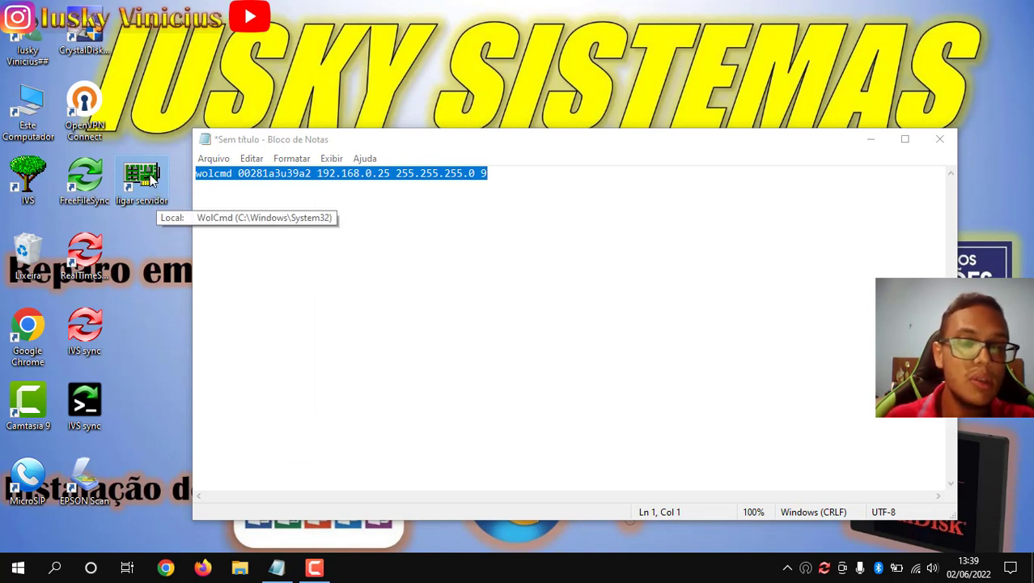
{"action": "double_click", "coordinate": [151, 179]}
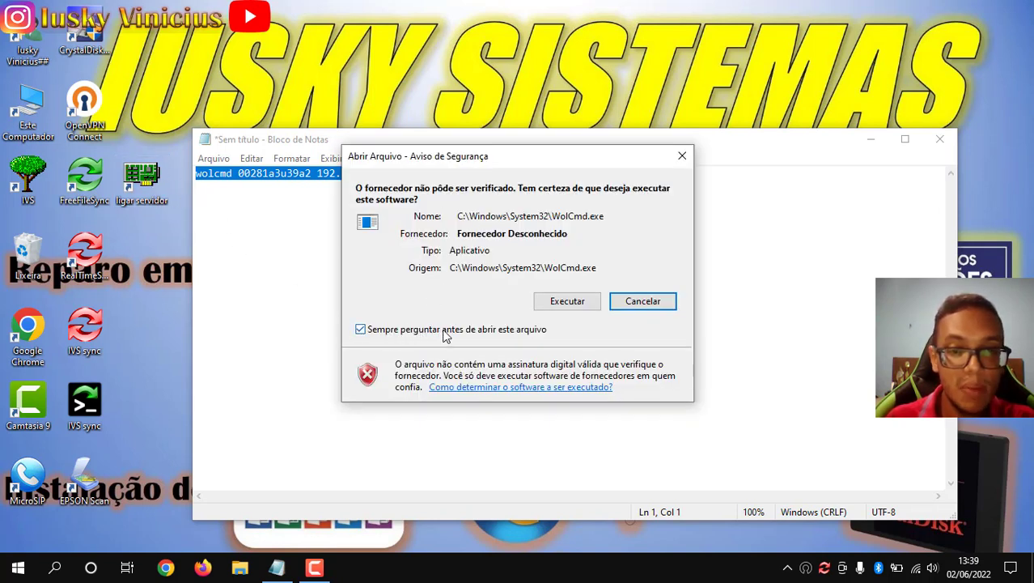
{"action": "left_click", "coordinate": [511, 335]}
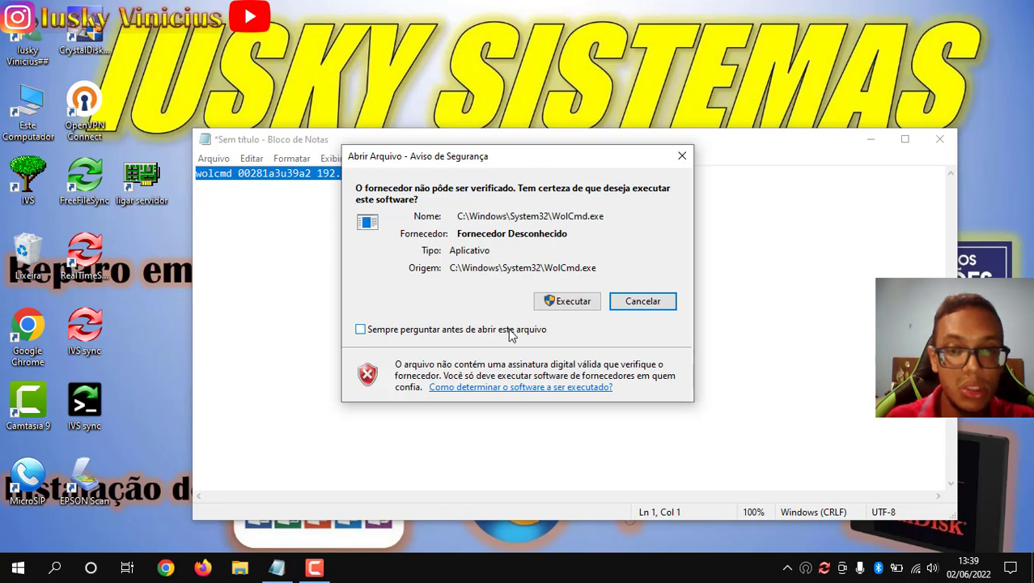
{"action": "left_click", "coordinate": [562, 305]}
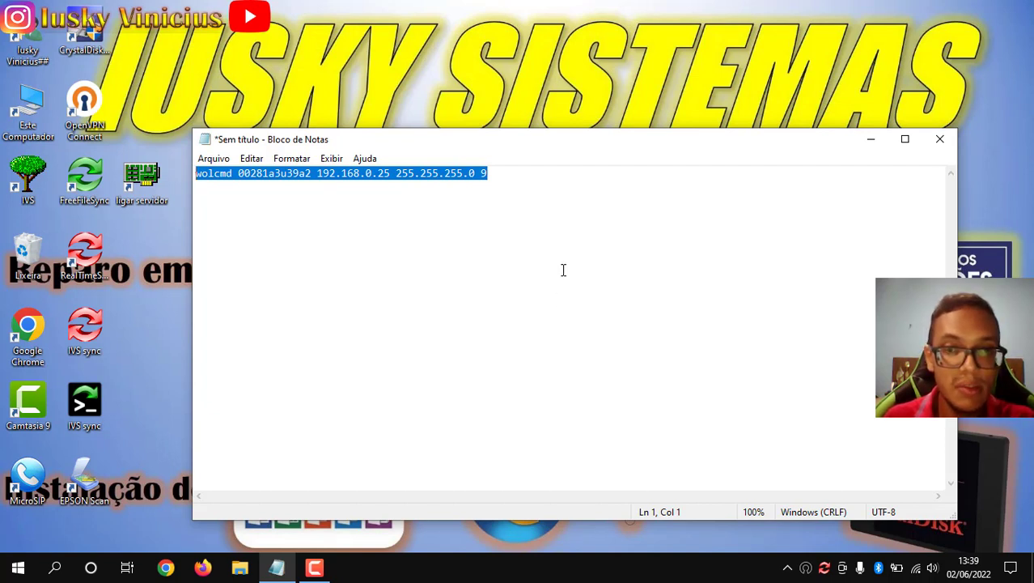
{"action": "left_click", "coordinate": [561, 234]}
{"action": "left_click_drag", "start_coordinate": [550, 196], "coordinate": [162, 169]}
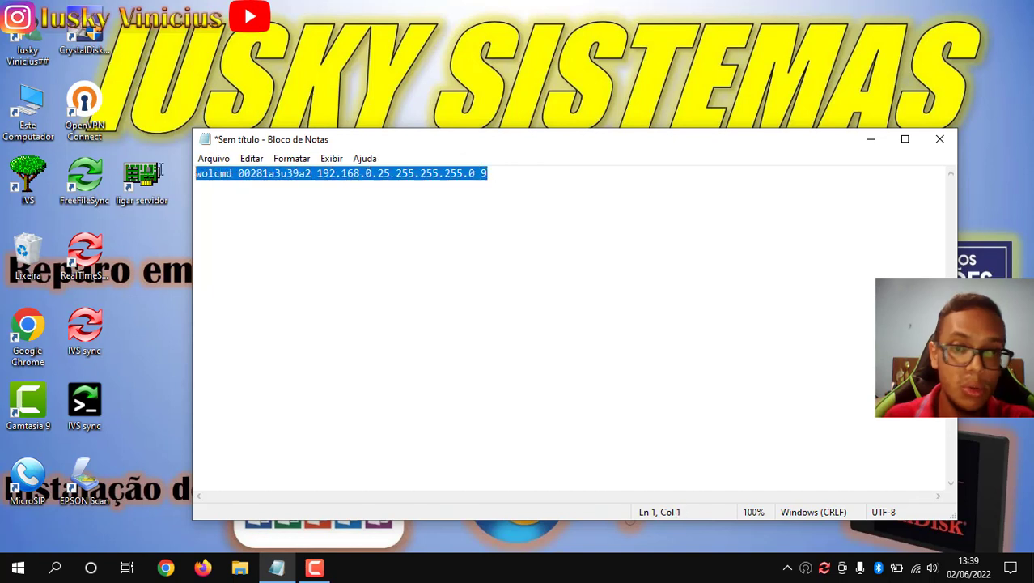
{"action": "left_click", "coordinate": [527, 189]}
{"action": "left_click_drag", "start_coordinate": [578, 182], "coordinate": [131, 142]}
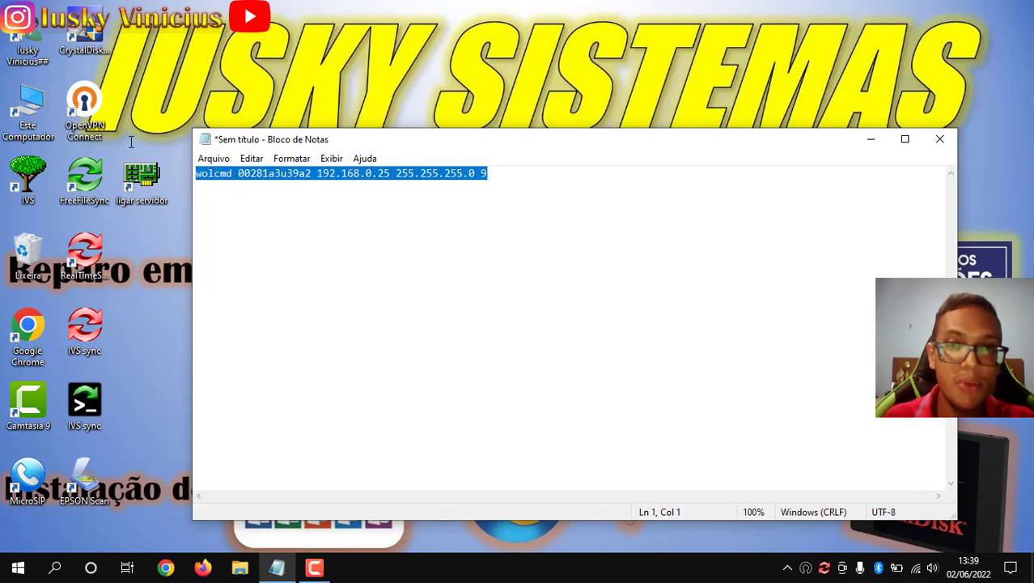
{"action": "left_click", "coordinate": [374, 236]}
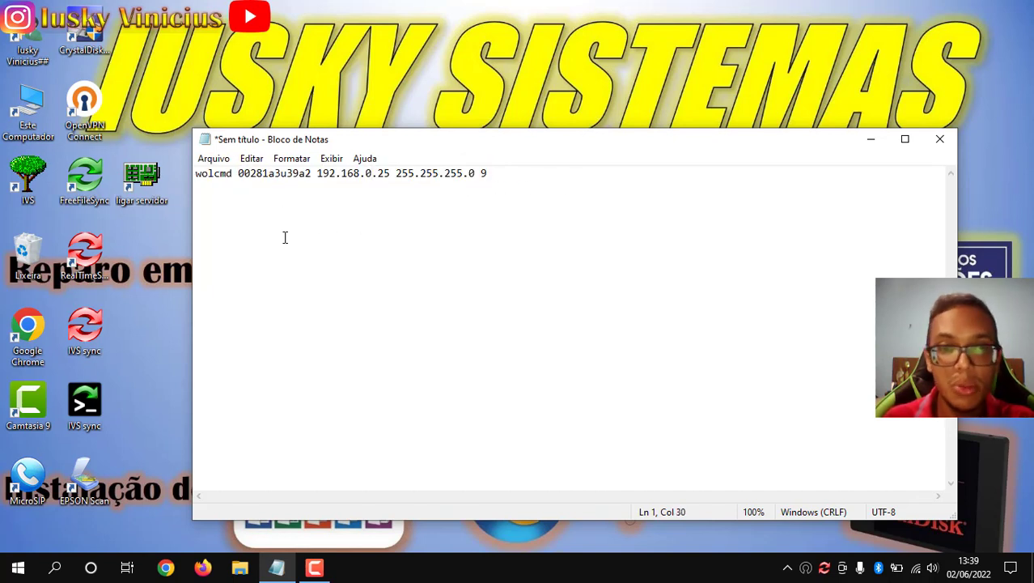
- Search Windows for "executar" and open the Run dialog
{"action": "left_click", "coordinate": [54, 565]}
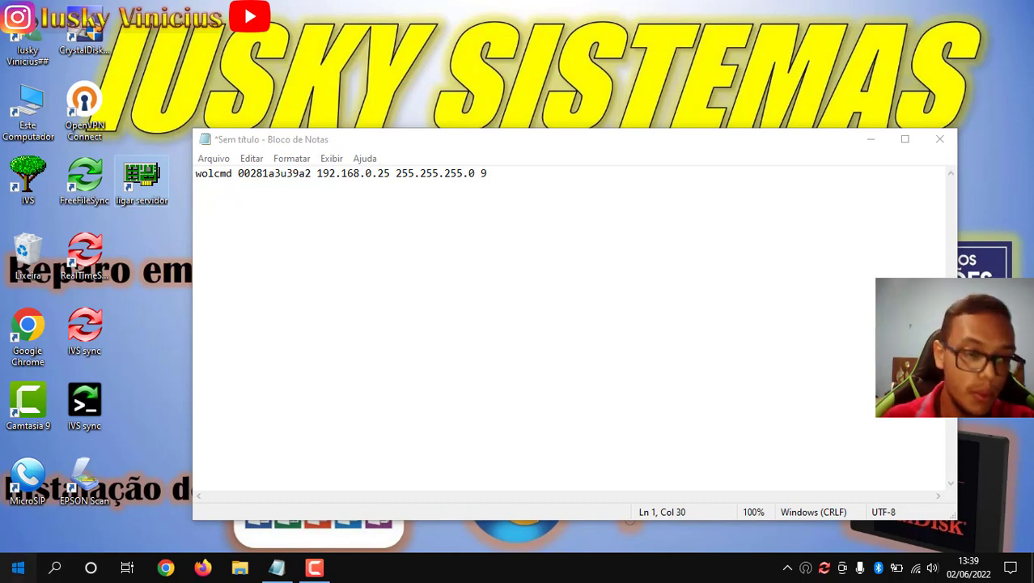
{"action": "left_click", "coordinate": [18, 568]}
{"action": "left_click", "coordinate": [17, 567]}
{"action": "left_click", "coordinate": [18, 567]}
{"action": "type", "text": "exe"}
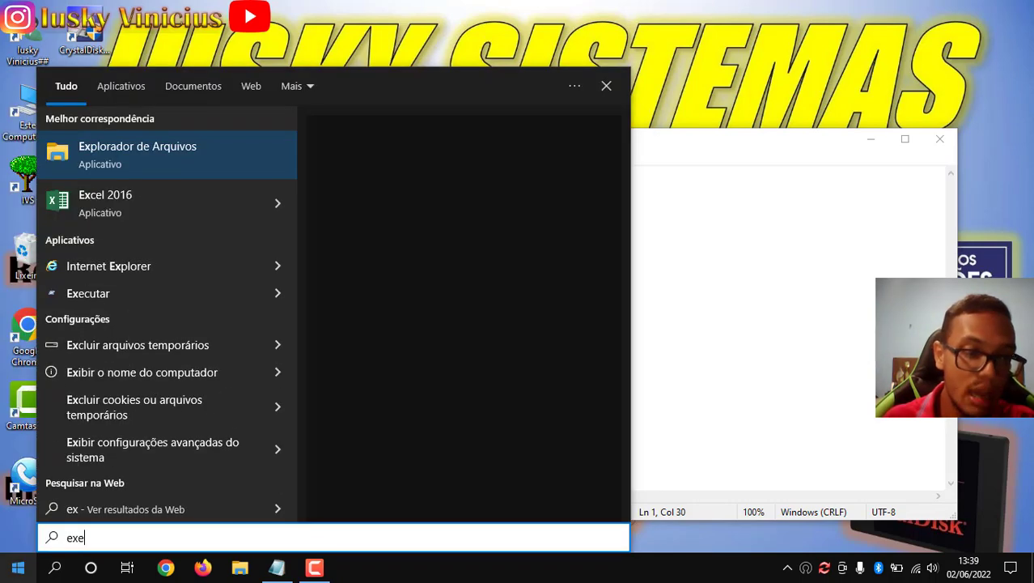
{"action": "type", "text": "cutar"}
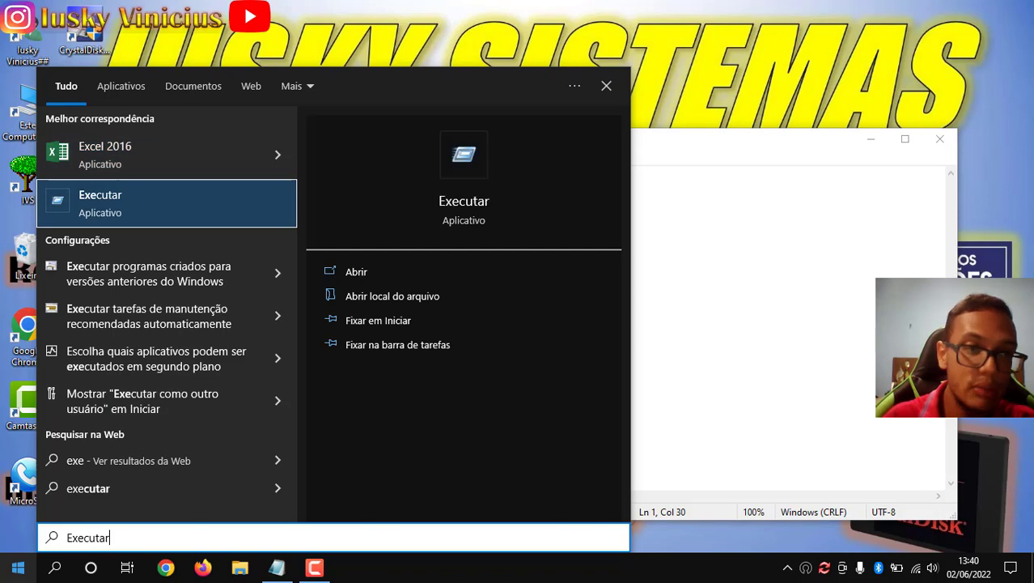
{"action": "key", "text": "Return"}
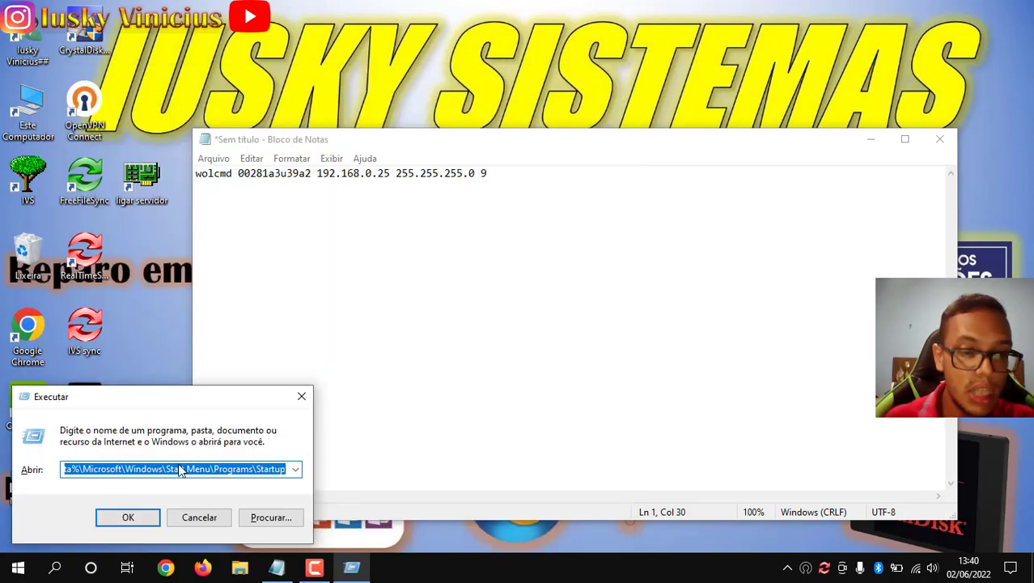
- Open the %AppData%\Microsoft\Windows\Start Menu\Programs\Startup folder from the Run dialog
{"action": "left_click_drag", "start_coordinate": [200, 469], "coordinate": [320, 476]}
{"action": "left_click", "coordinate": [106, 469]}
{"action": "left_click", "coordinate": [260, 470]}
{"action": "left_click", "coordinate": [72, 470]}
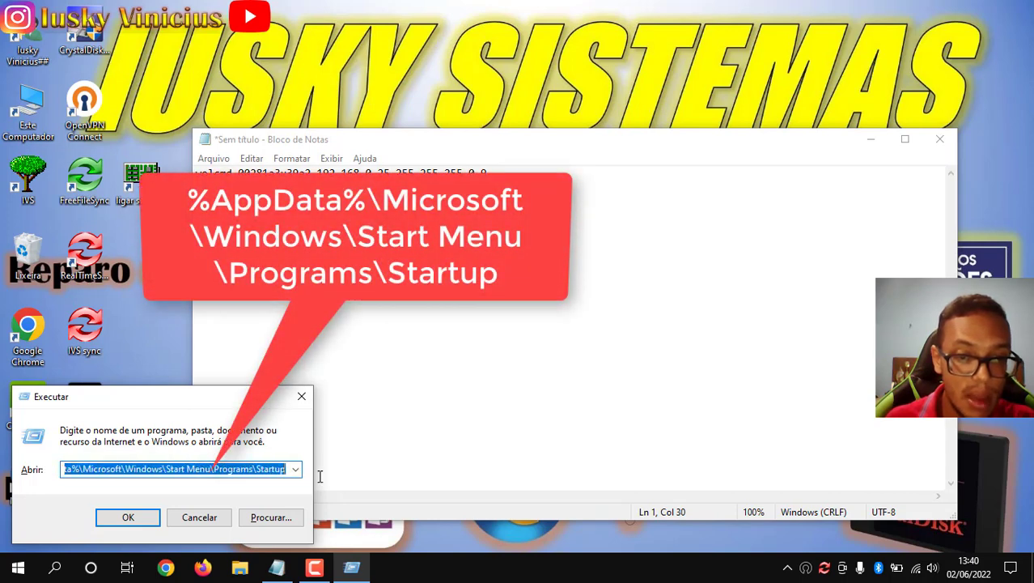
{"action": "left_click", "coordinate": [246, 471]}
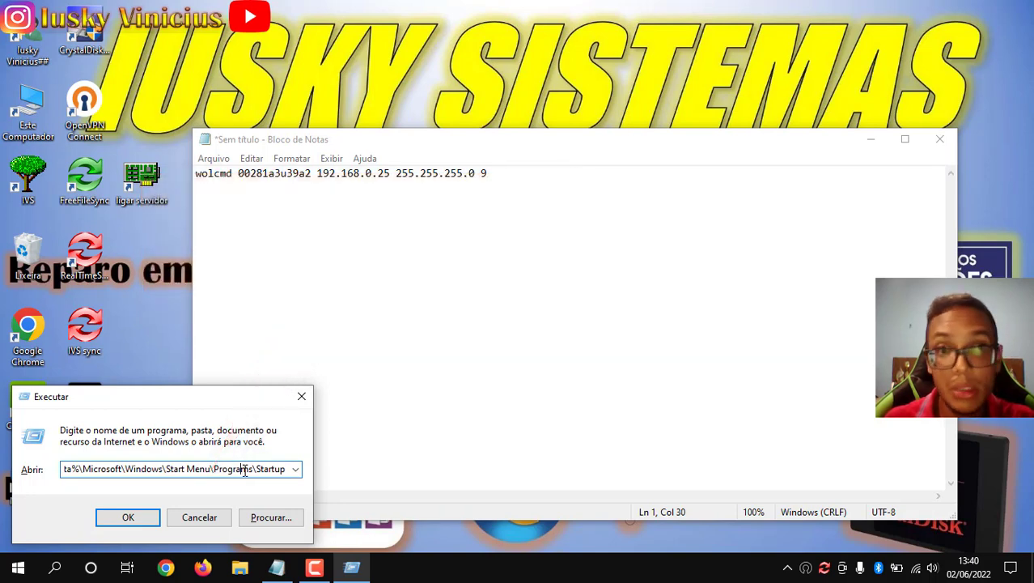
{"action": "left_click", "coordinate": [128, 517]}
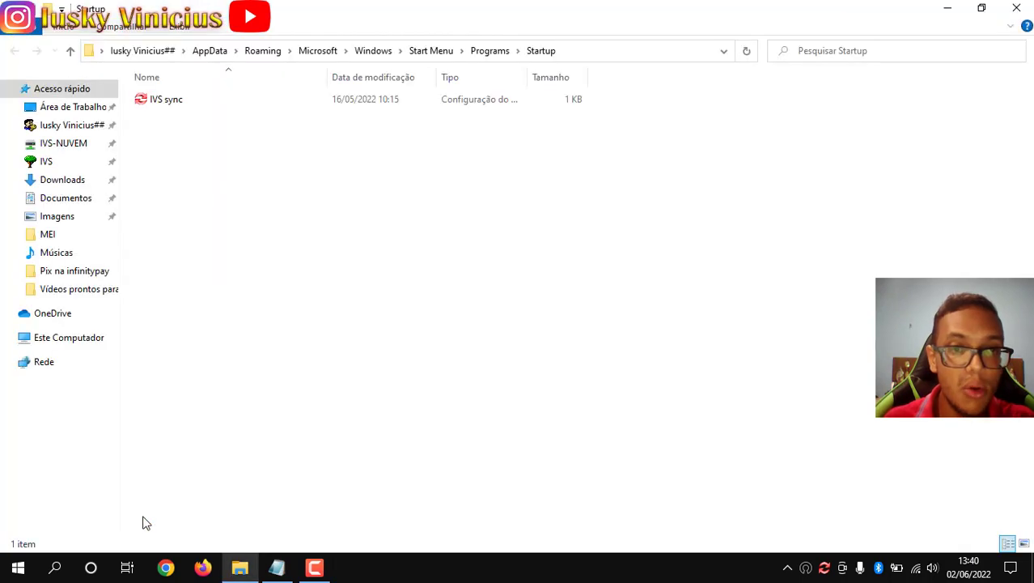
- Restore and move the Startup folder window off the desktop shortcut, and paste a copy of "ligar servidor" into the folder
{"action": "double_click", "coordinate": [473, 6]}
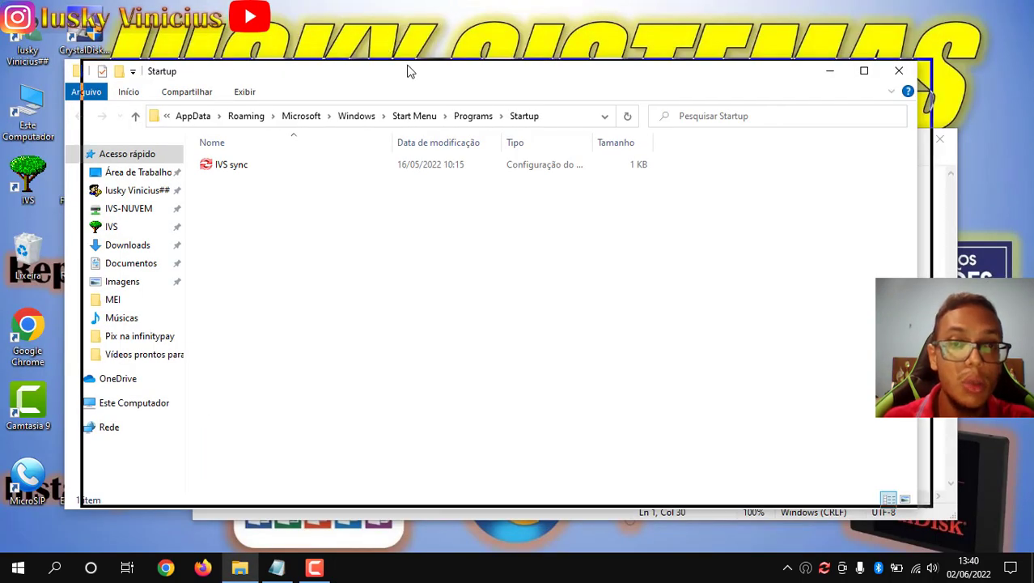
{"action": "left_click_drag", "start_coordinate": [409, 69], "coordinate": [501, 58]}
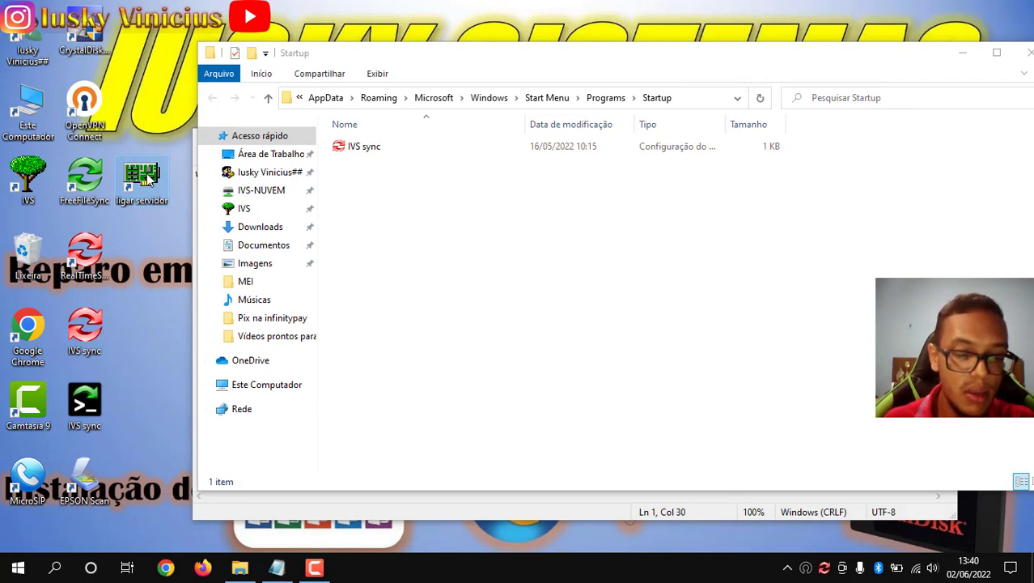
{"action": "left_click", "coordinate": [442, 256]}
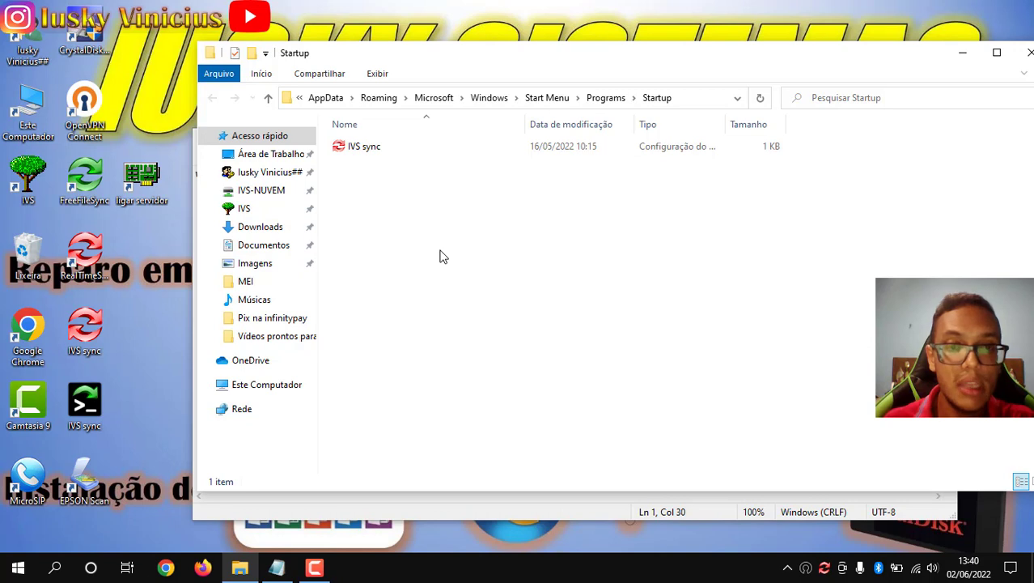
{"action": "key", "text": "ctrl+v"}
{"action": "left_click", "coordinate": [442, 256]}
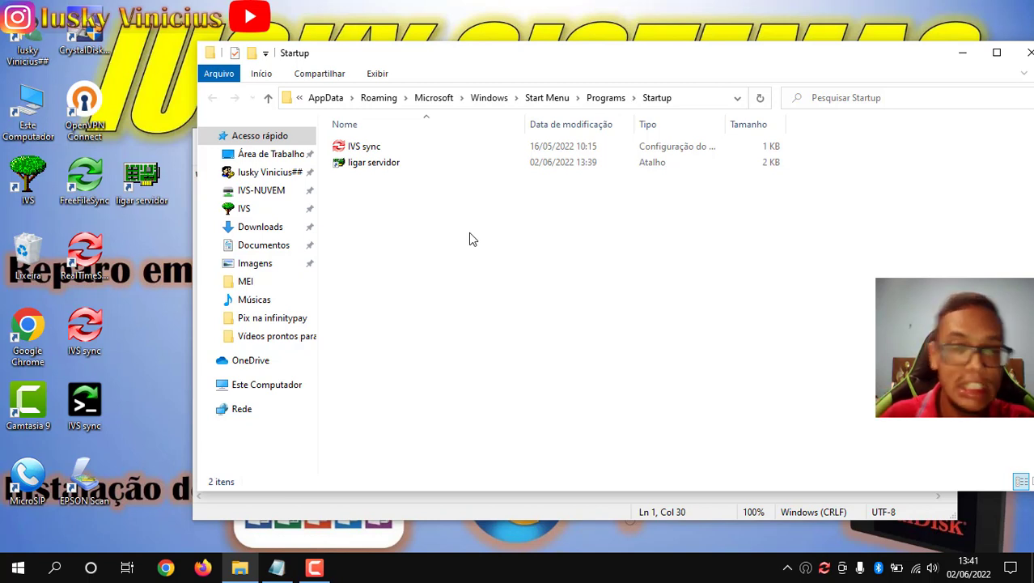
{"action": "left_click", "coordinate": [409, 164]}
{"action": "left_click", "coordinate": [423, 194]}
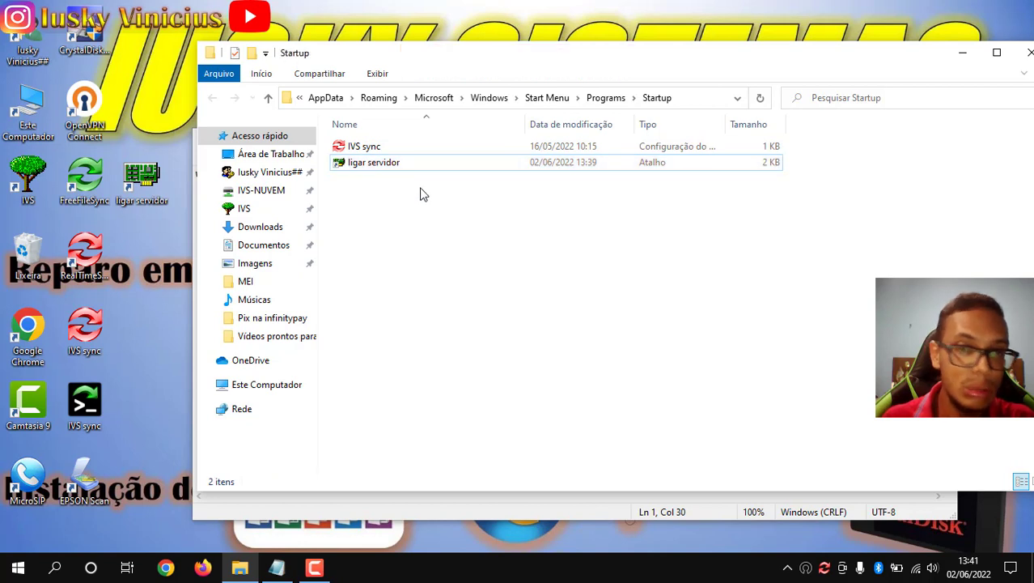